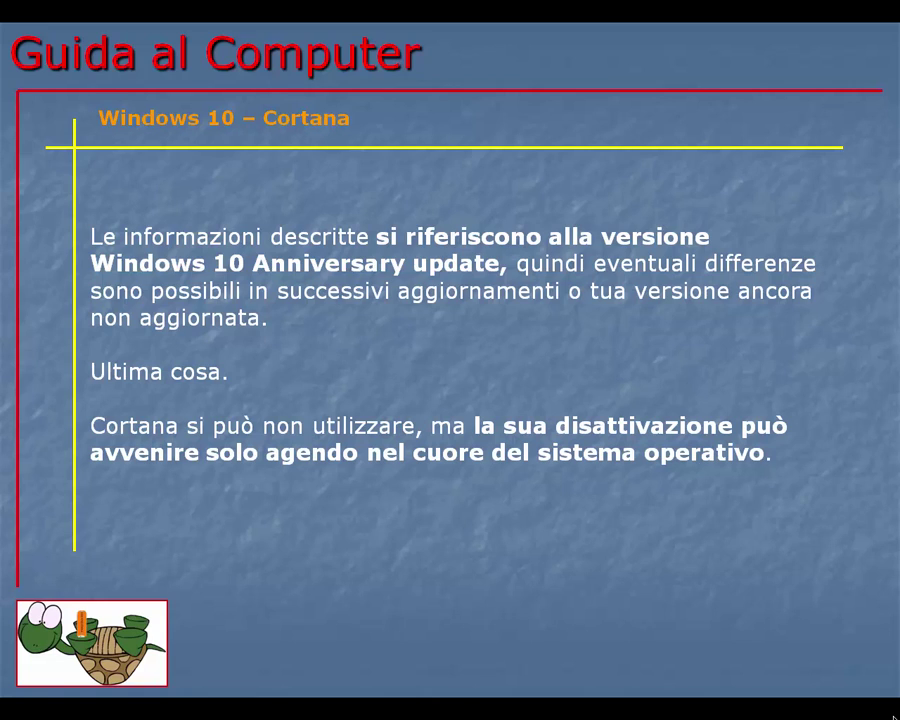
left_click(893, 716)
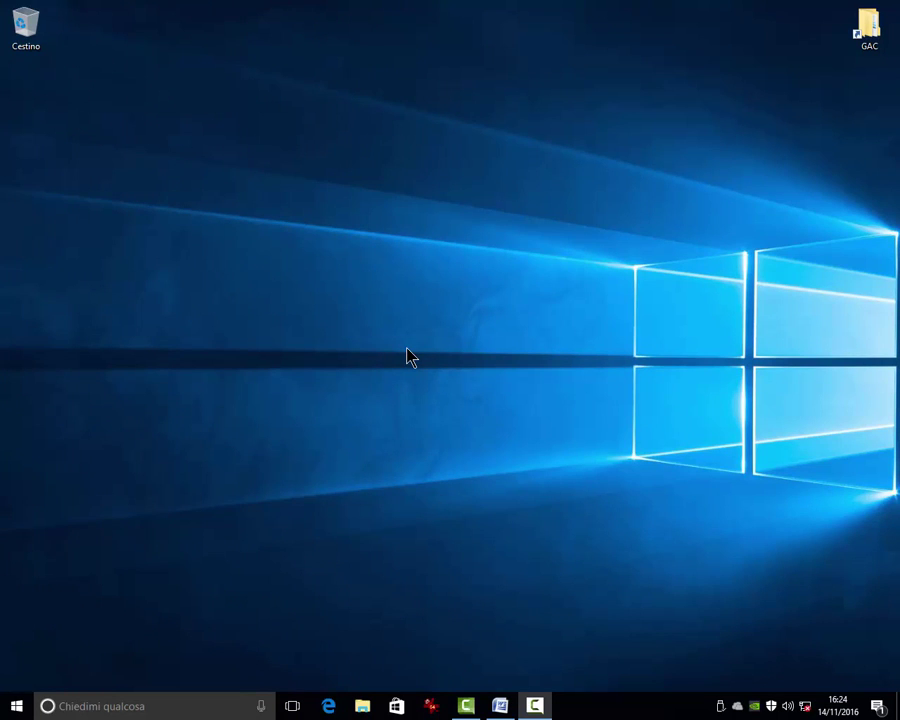
Try a voice request to Cortana, then close the Cortana pane.
mouse_move(808, 710)
left_click(262, 707)
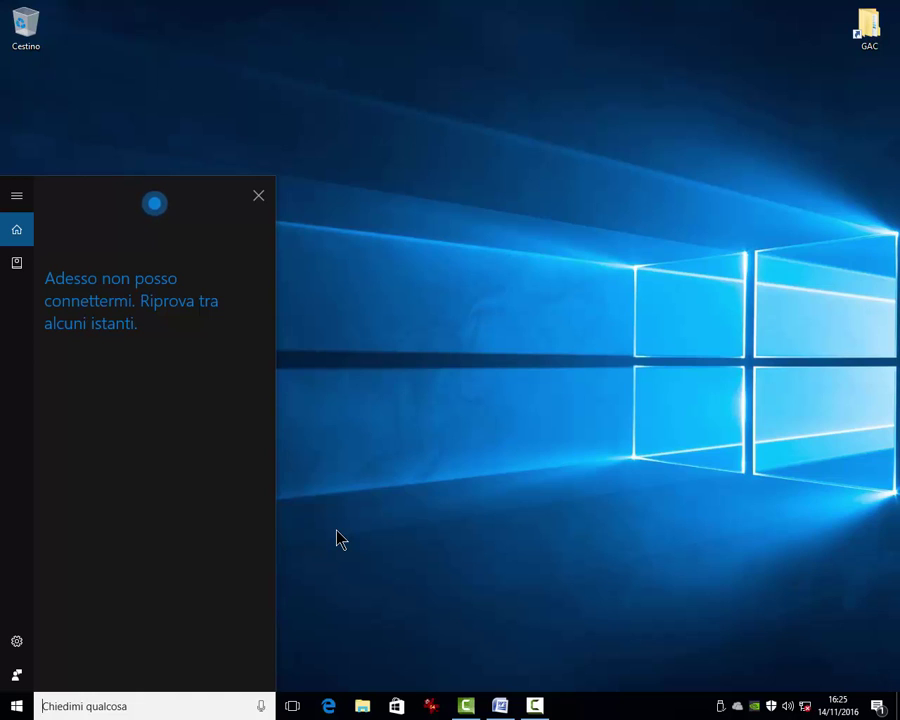
left_click(259, 199)
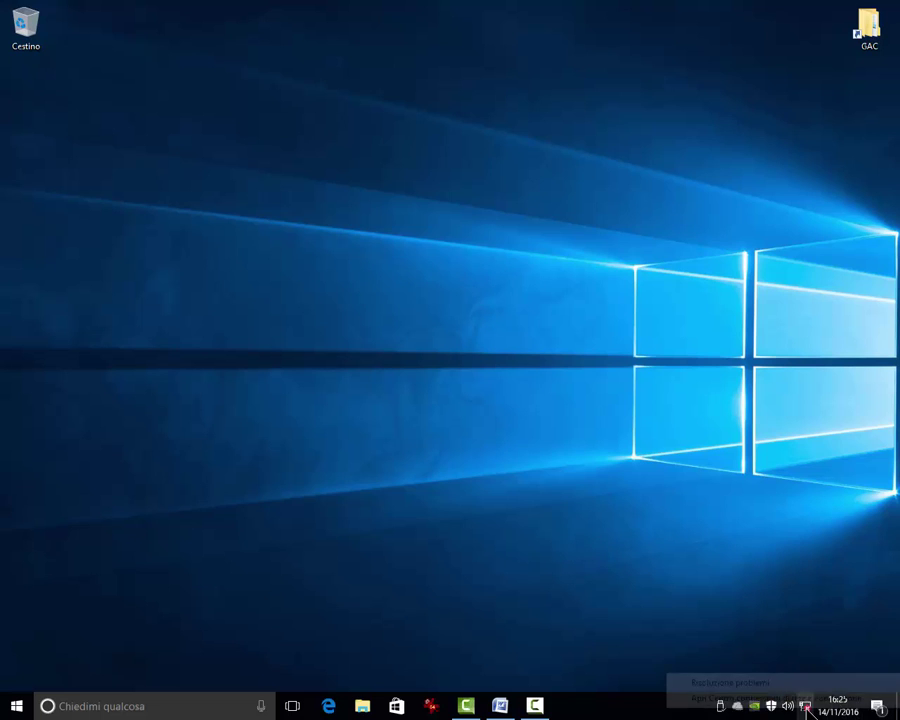
Enable the disabled Ethernet adapter in the network connections and close both network windows.
right_click(806, 708)
left_click(770, 694)
left_click(269, 232)
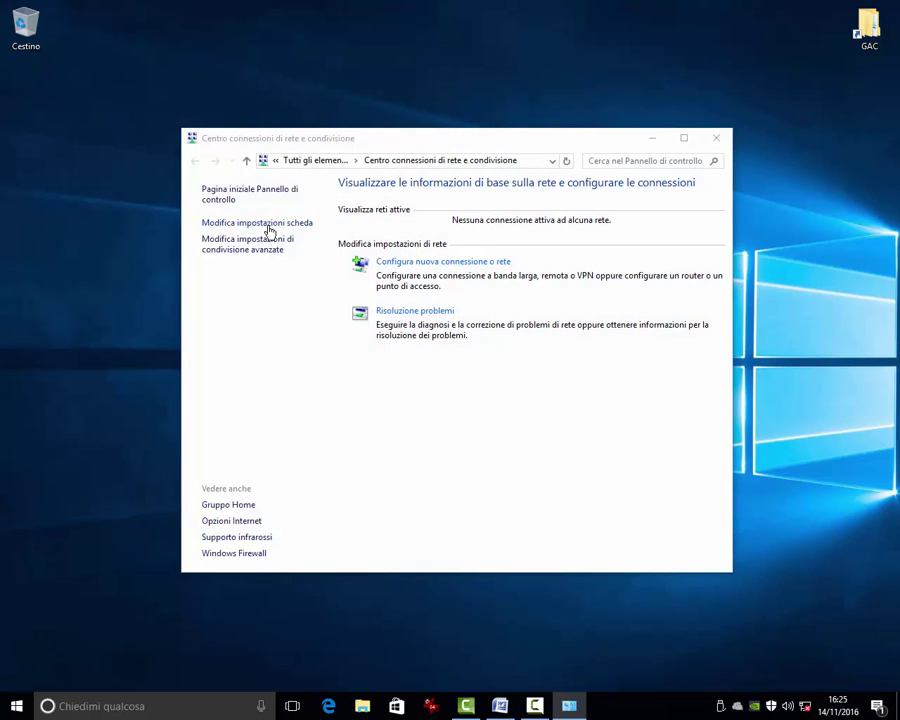
double_click(270, 240)
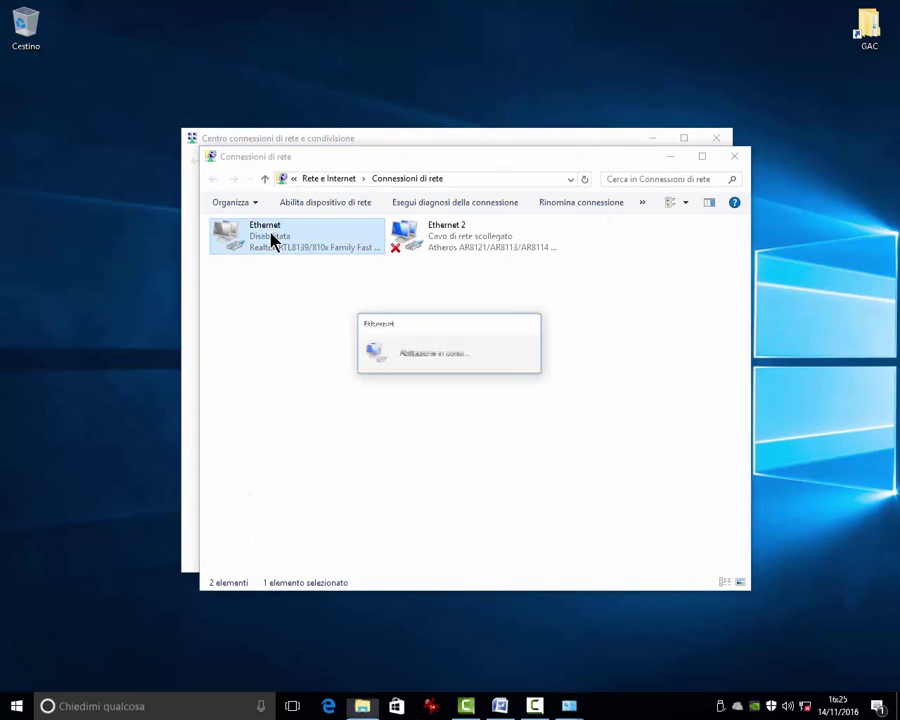
left_click(735, 158)
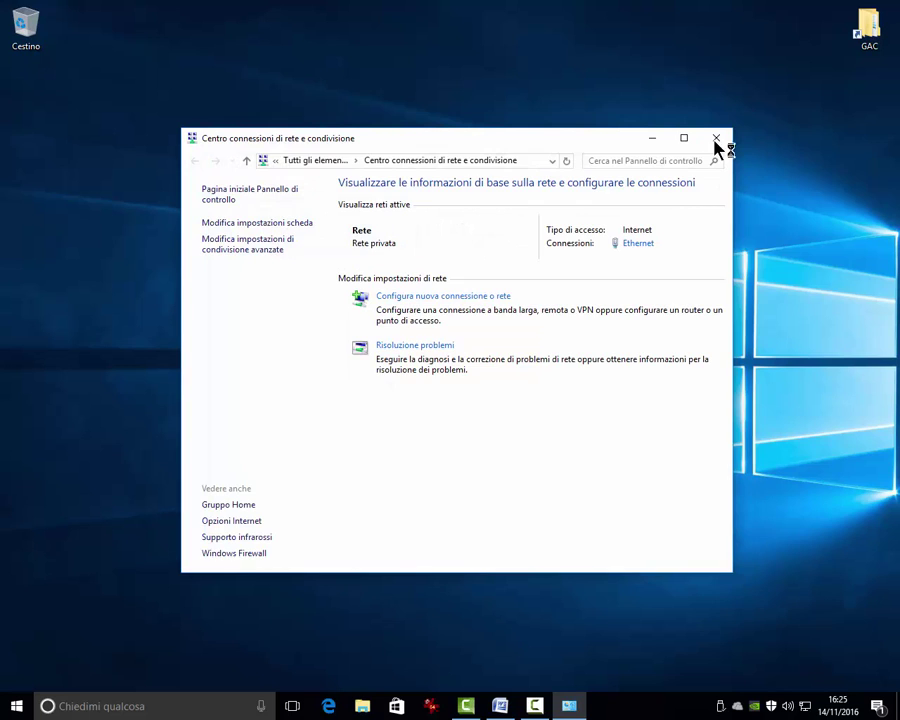
left_click(717, 139)
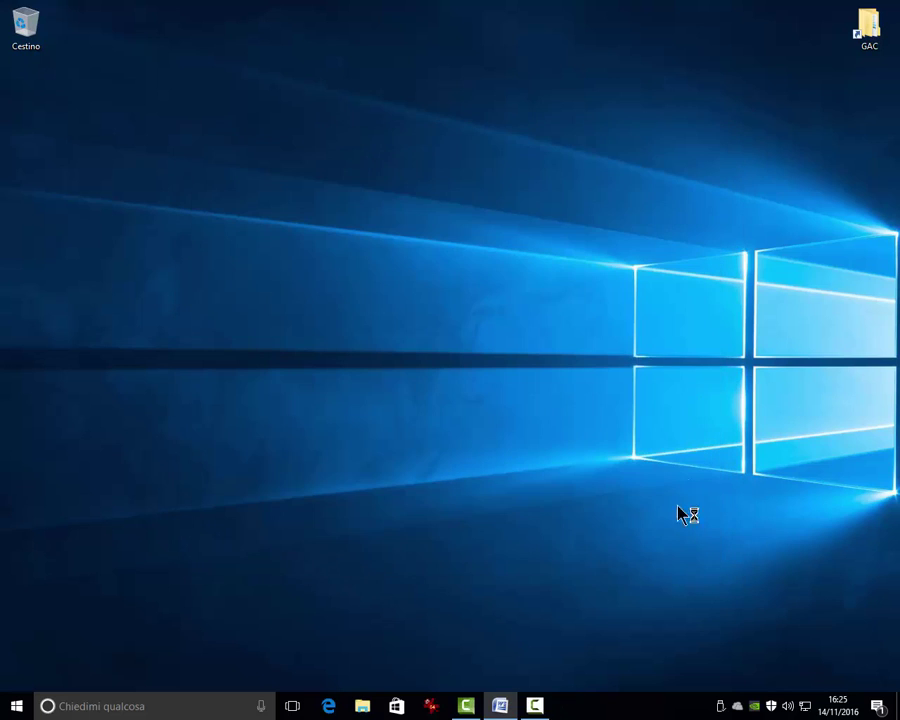
Ask Cortana "Che ore sono?" by voice and close the answer.
left_click(261, 708)
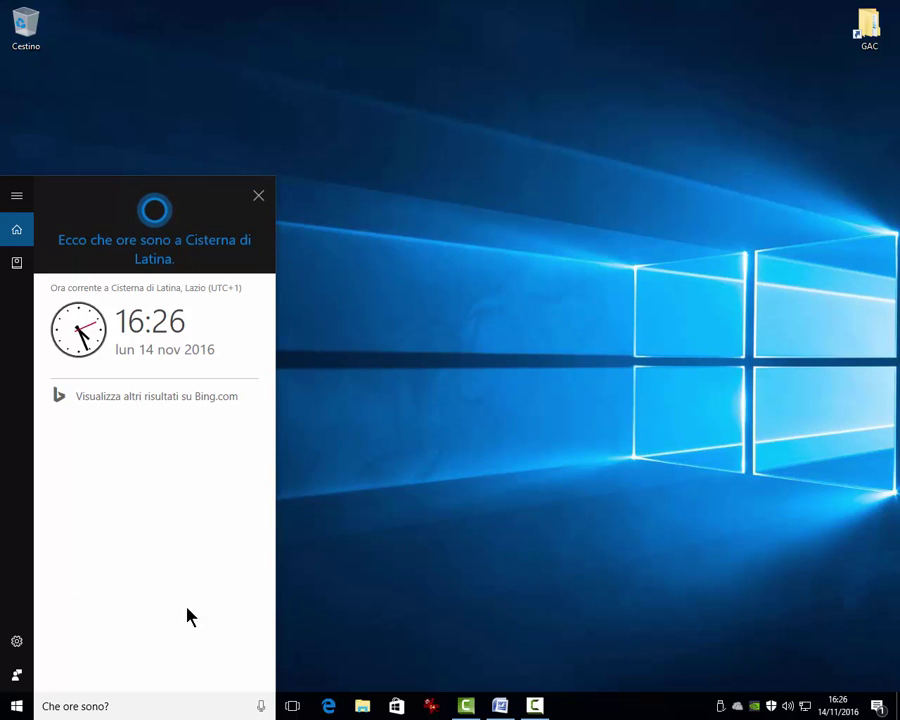
left_click(258, 195)
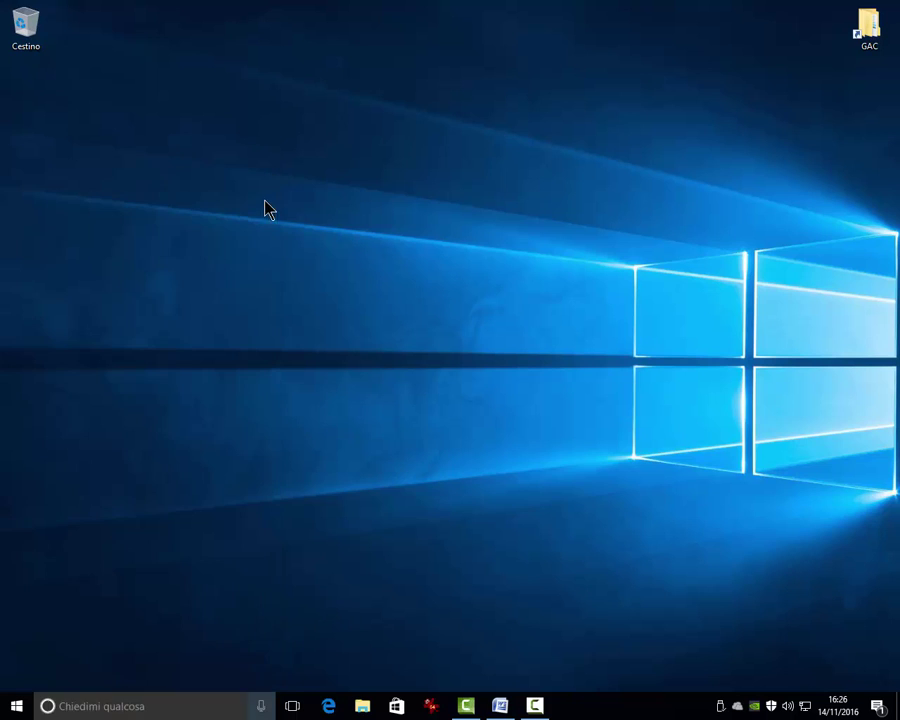
Ask Cortana in writing "che ora è" and select the query text.
left_click(96, 707)
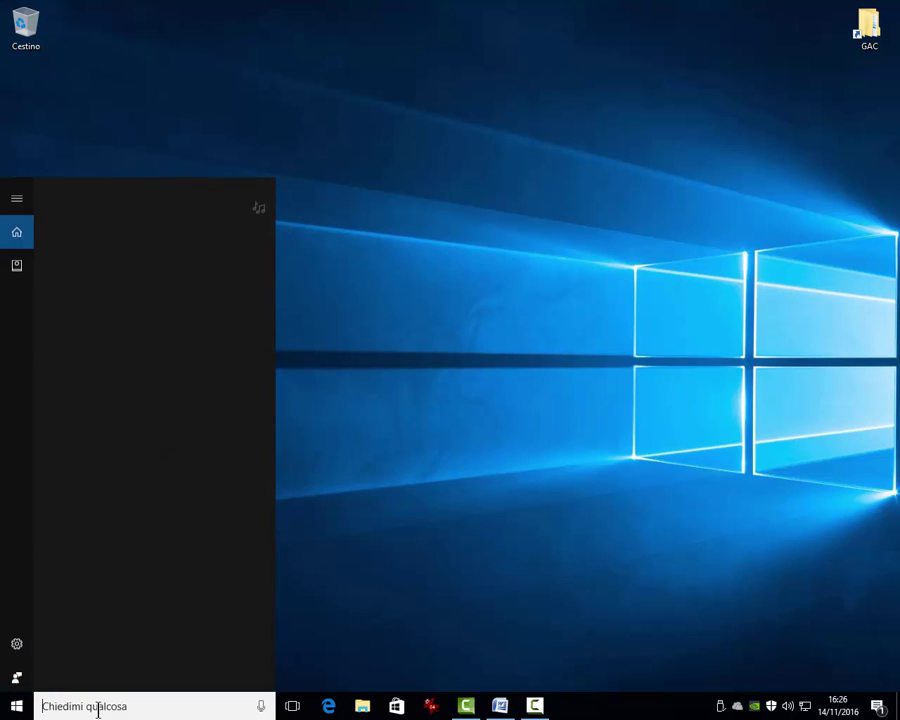
type("c")
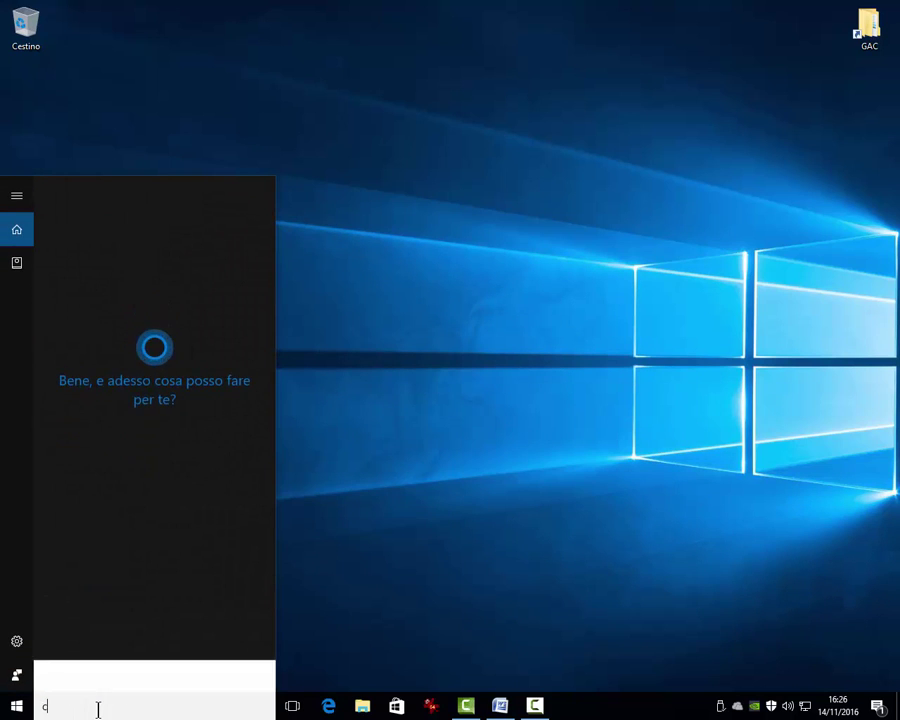
type("he ora è")
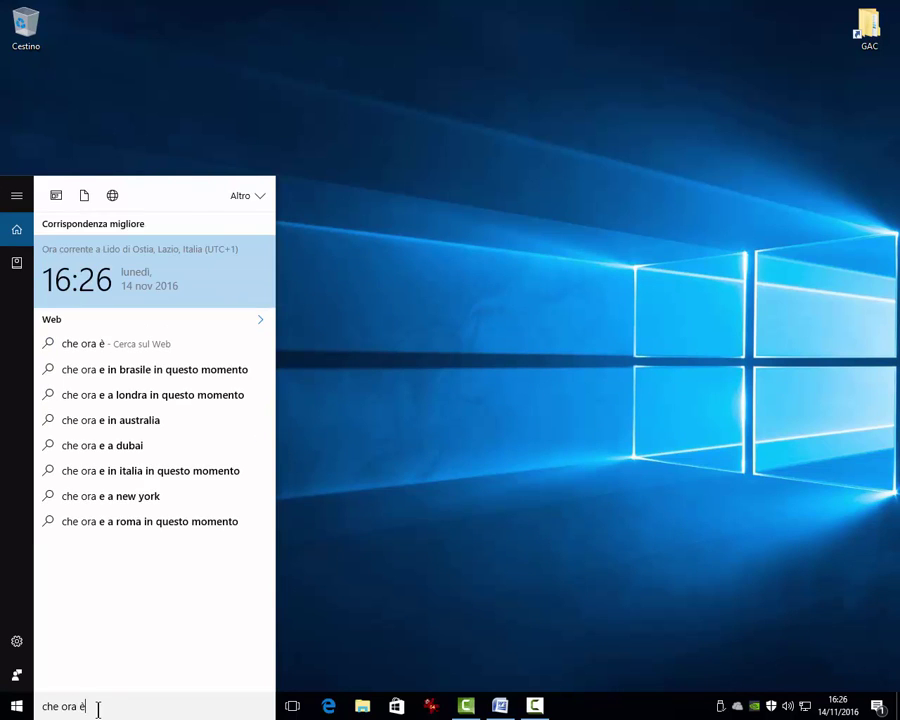
key("Return")
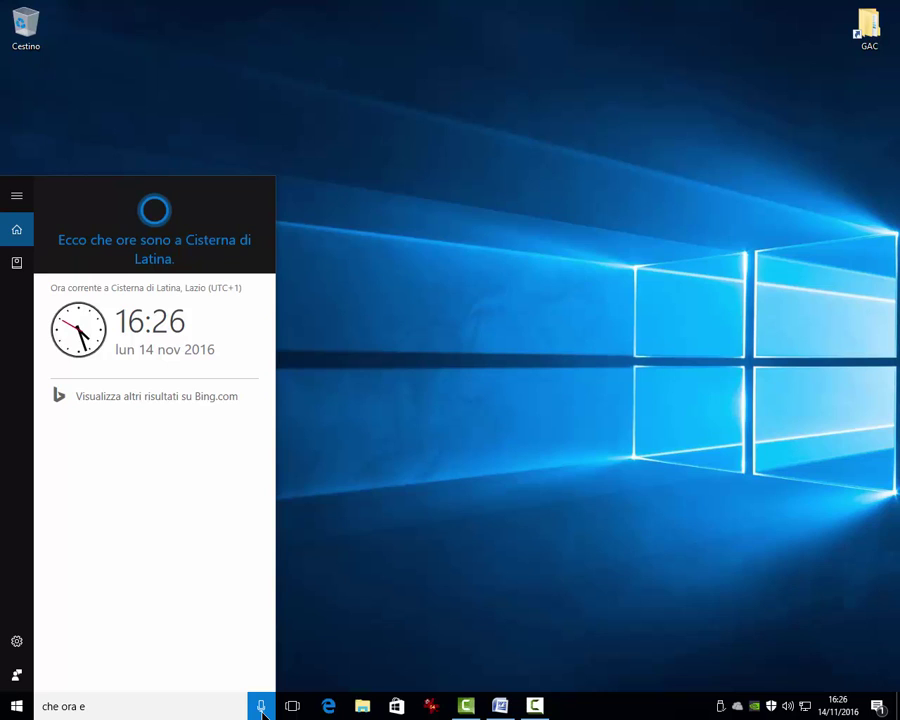
left_click_drag(108, 706, 40, 704)
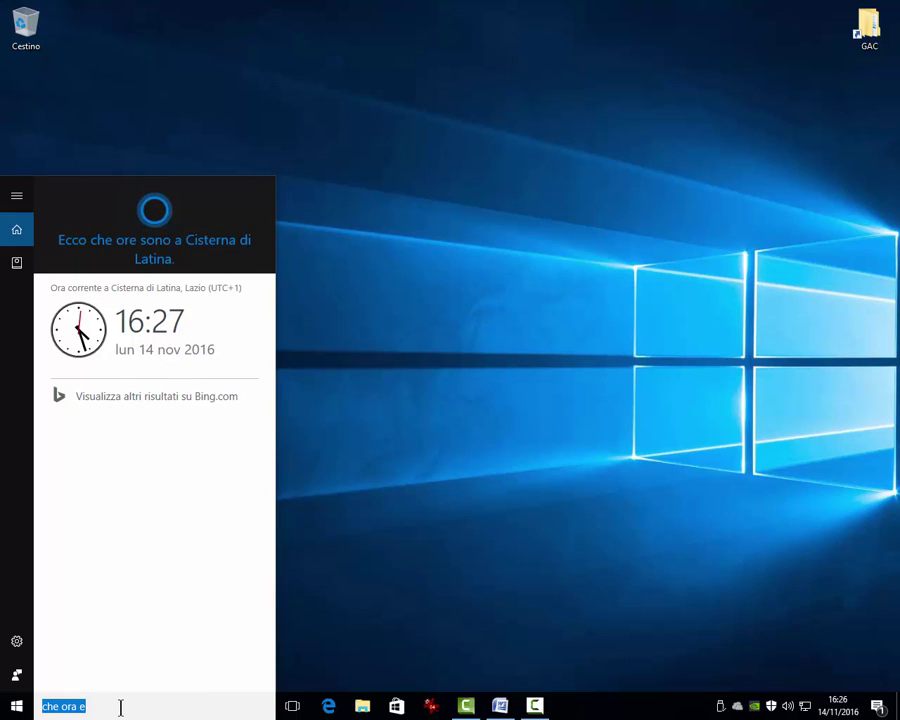
Look through Cortana's Home page, Appunti, Impostazioni and Feedback sections.
left_click(18, 198)
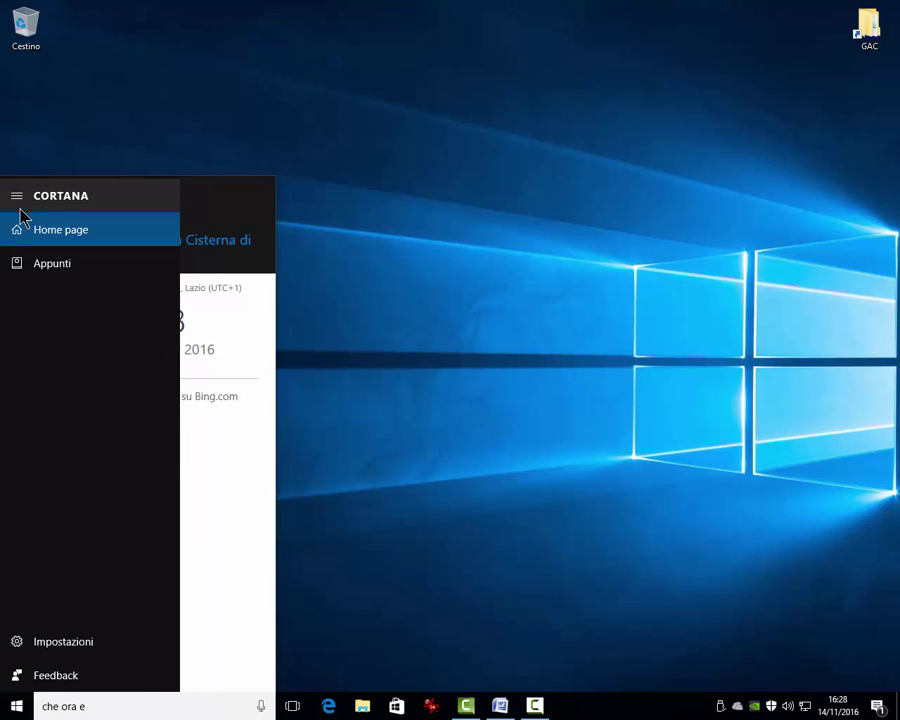
left_click(19, 236)
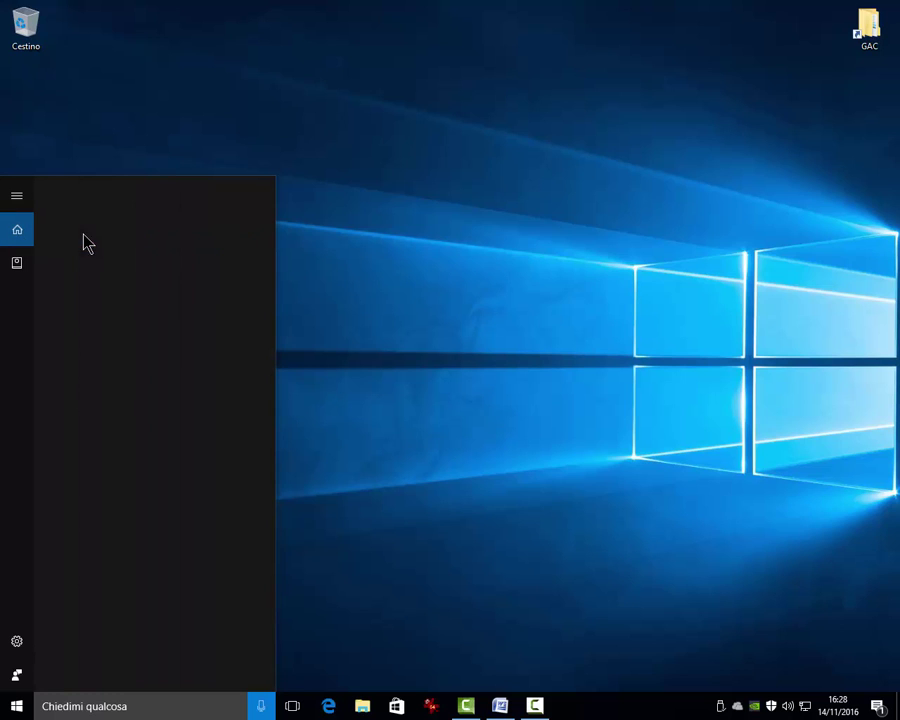
left_click(19, 198)
left_click(34, 268)
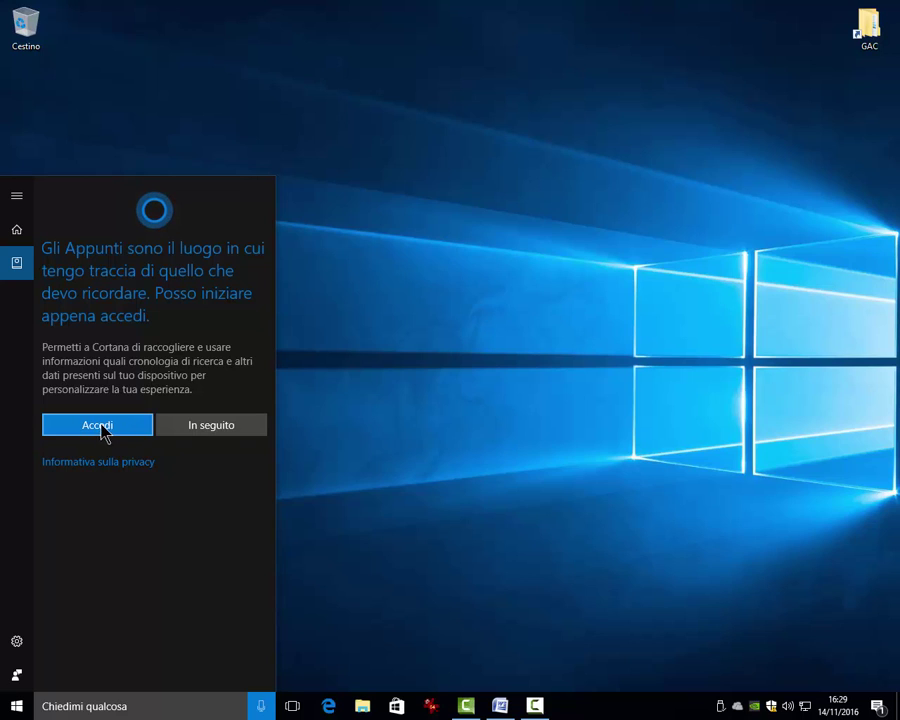
left_click(18, 642)
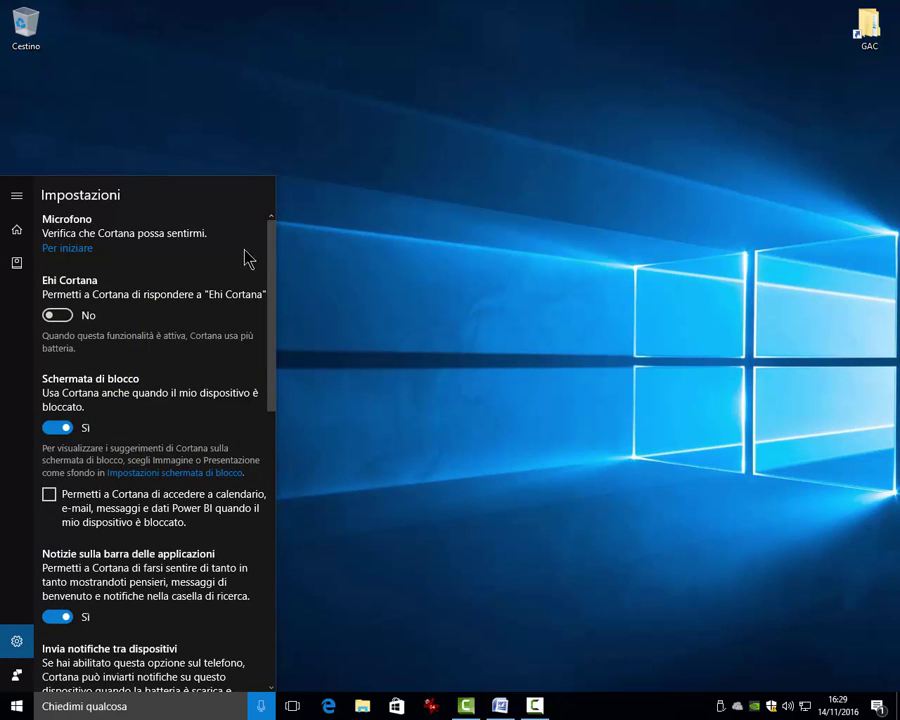
left_click_drag(277, 282, 273, 232)
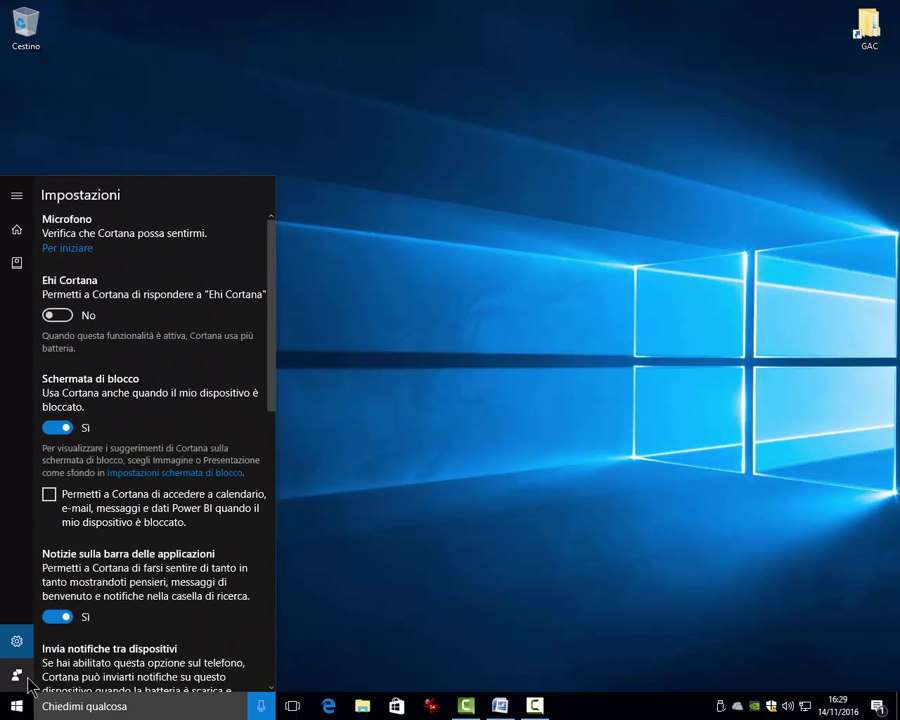
left_click(17, 676)
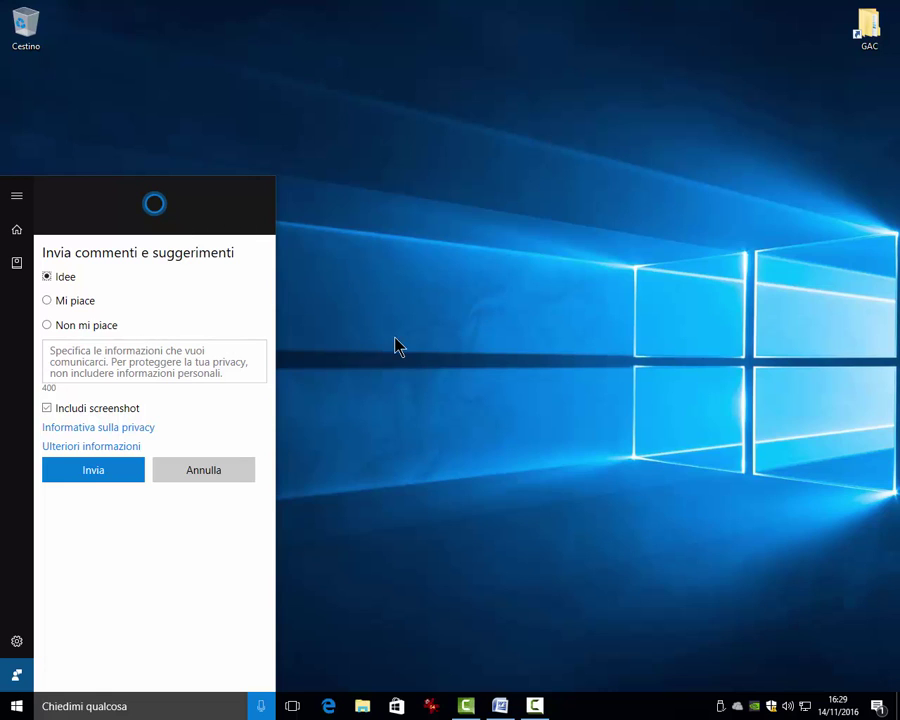
Open the Riconoscimento vocale page of Data/ora e lingua in the Windows settings.
left_click(16, 710)
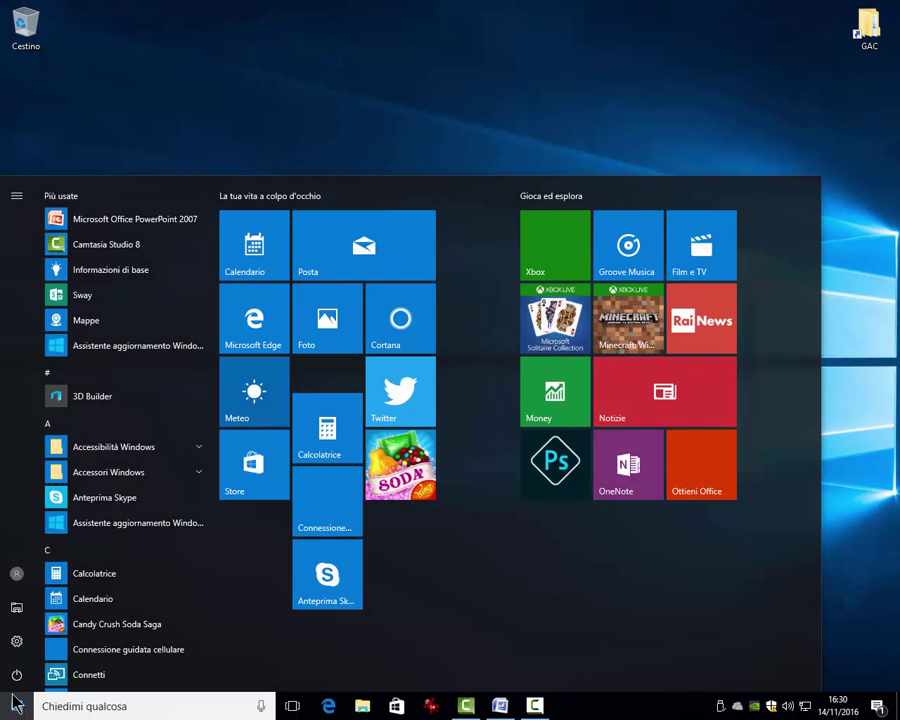
left_click(17, 642)
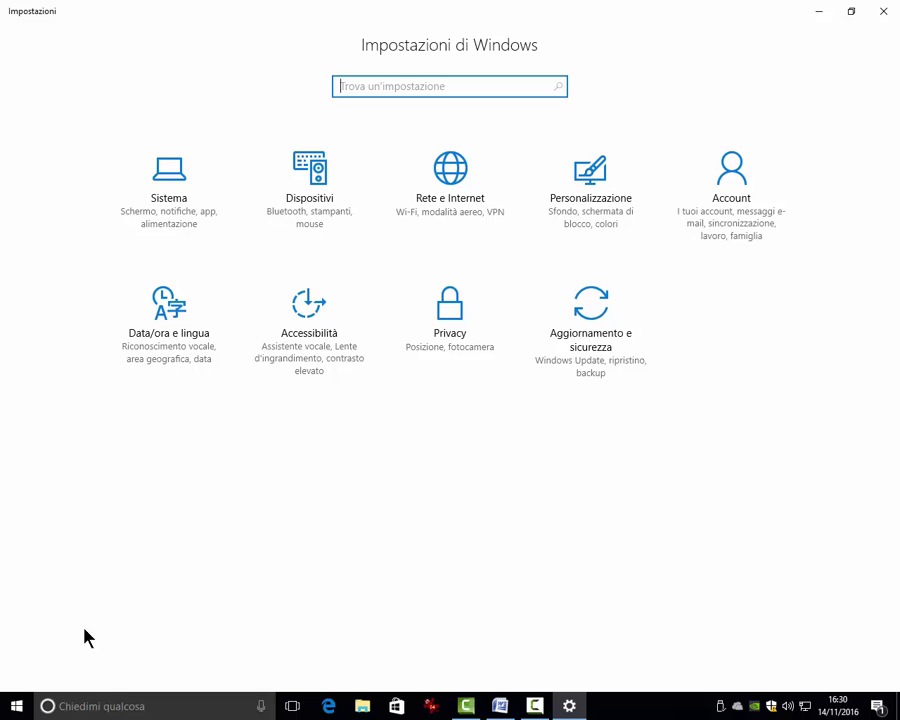
left_click(184, 347)
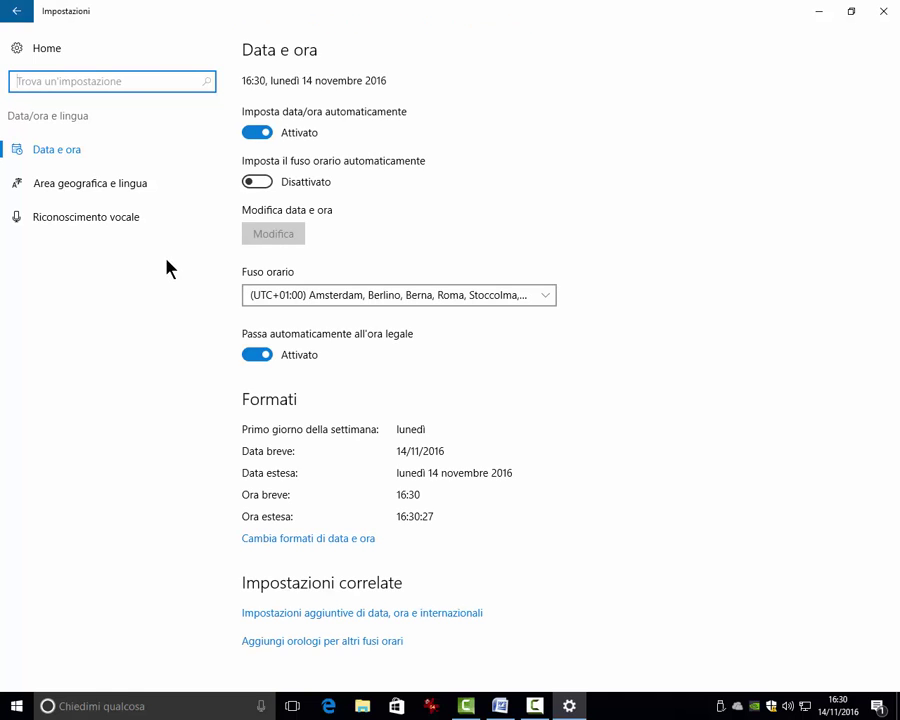
left_click(56, 222)
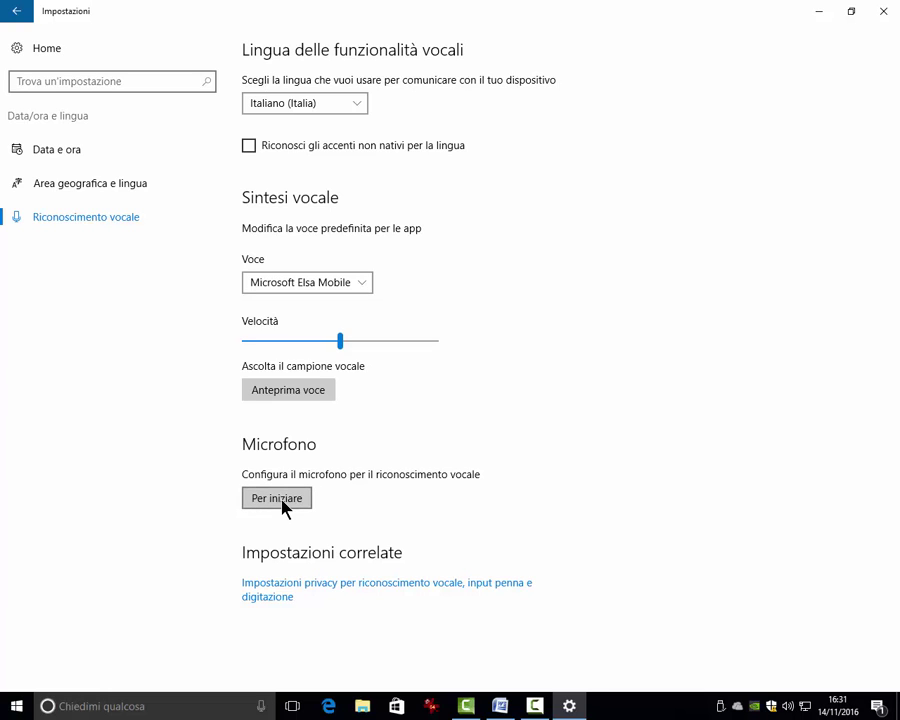
Configure the microphone for speech recognition by reading the test sentences aloud, then finish and close the wizard.
left_click(282, 504)
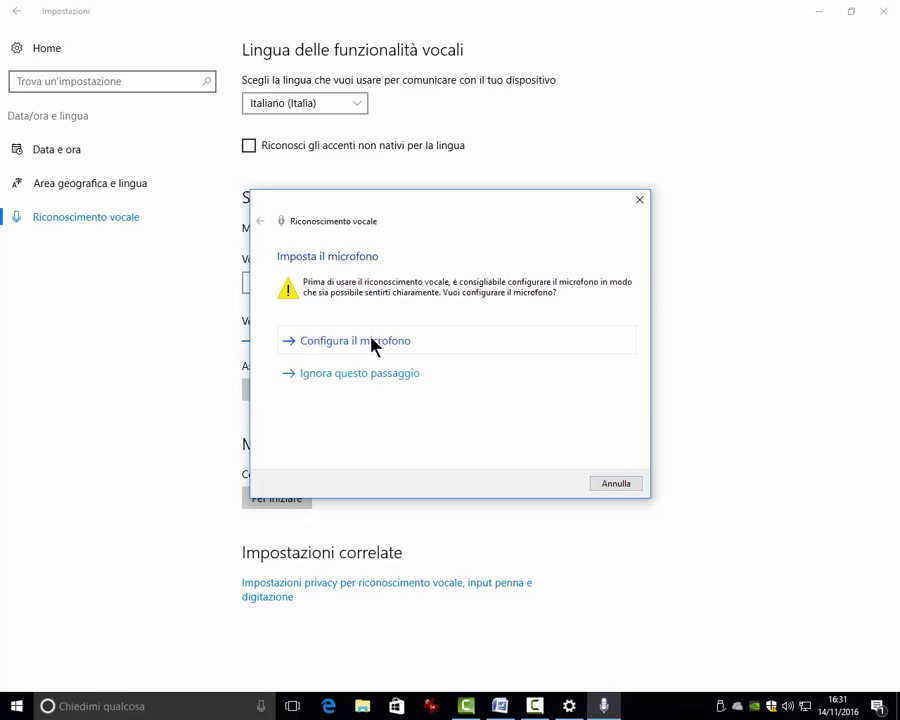
left_click(343, 342)
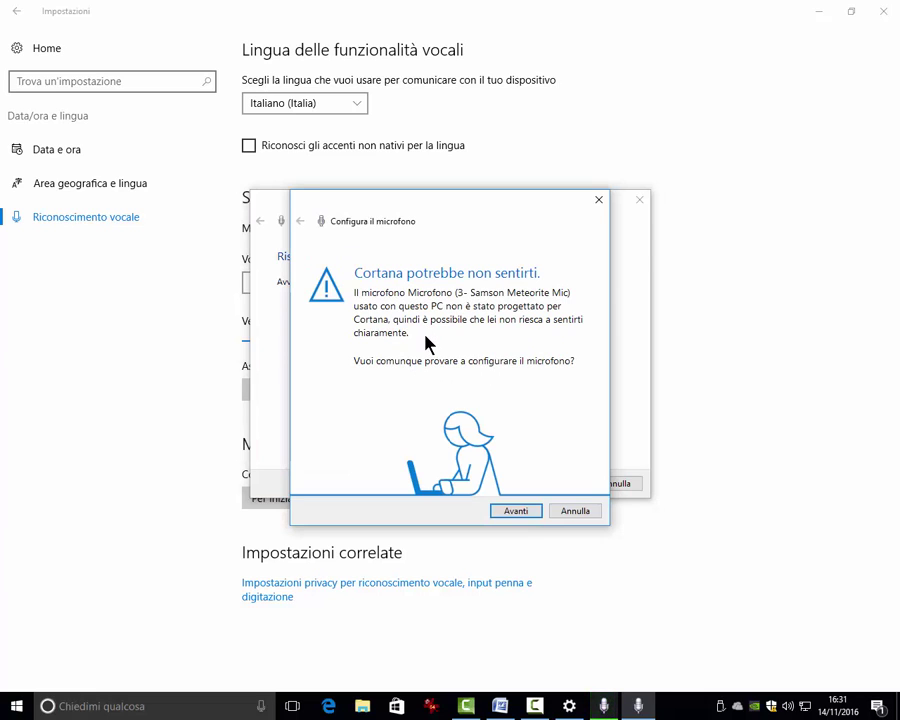
left_click(514, 511)
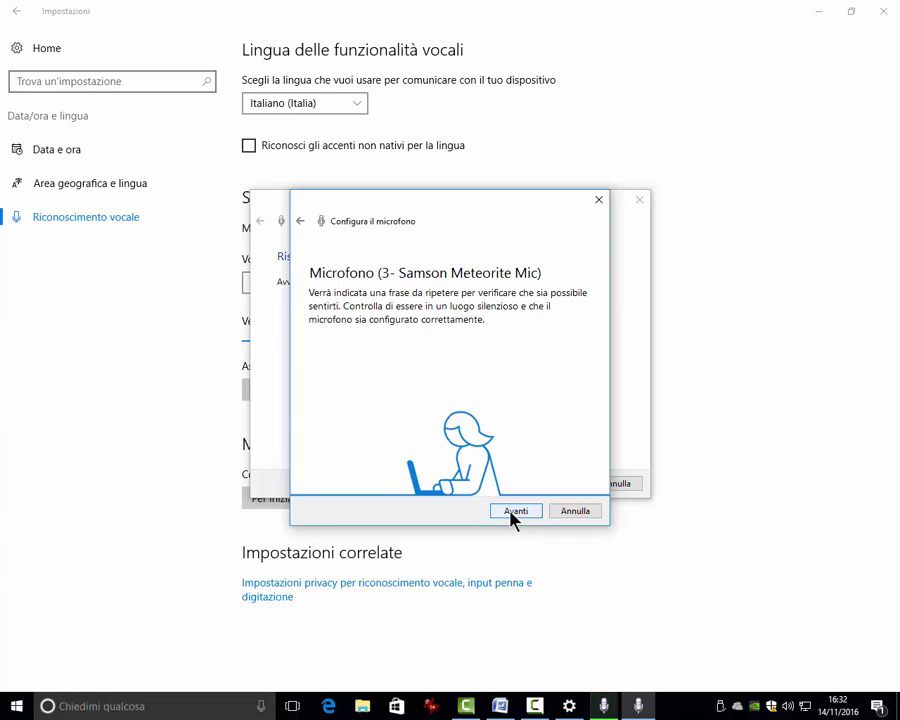
left_click(513, 515)
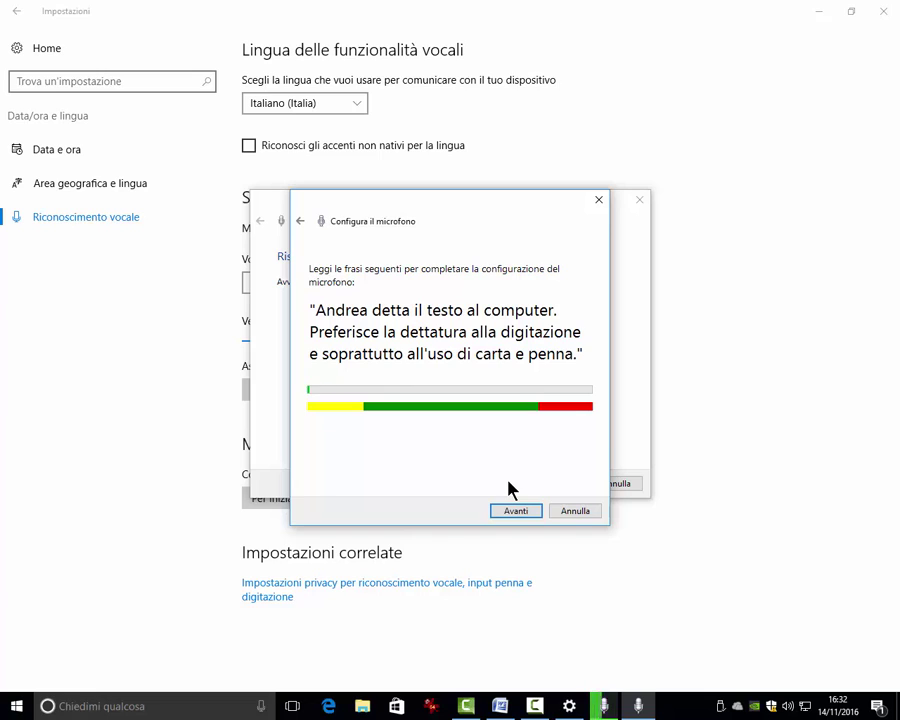
key("Return")
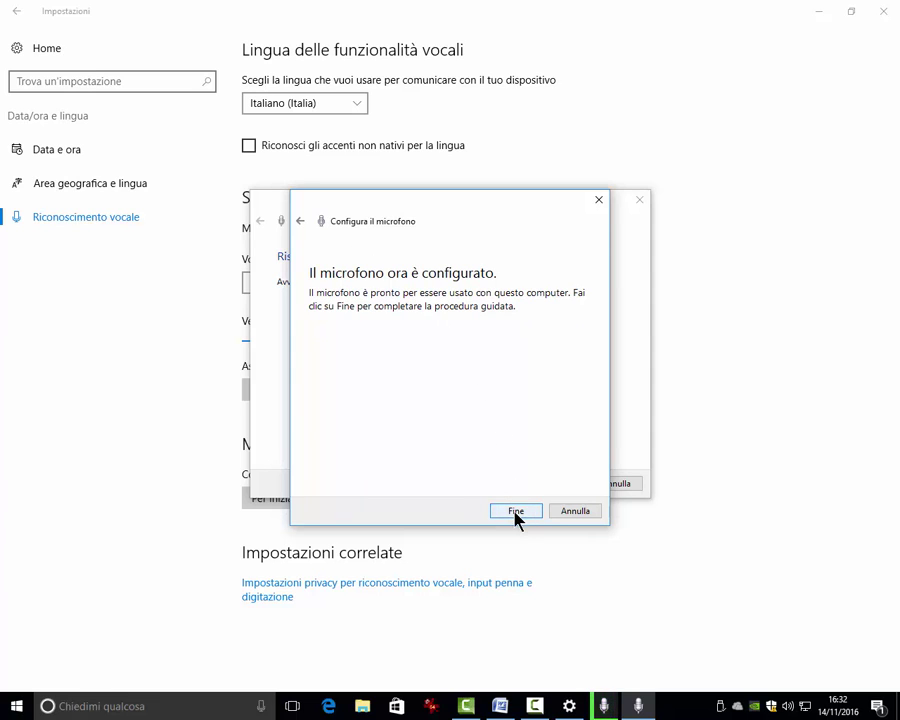
left_click(515, 511)
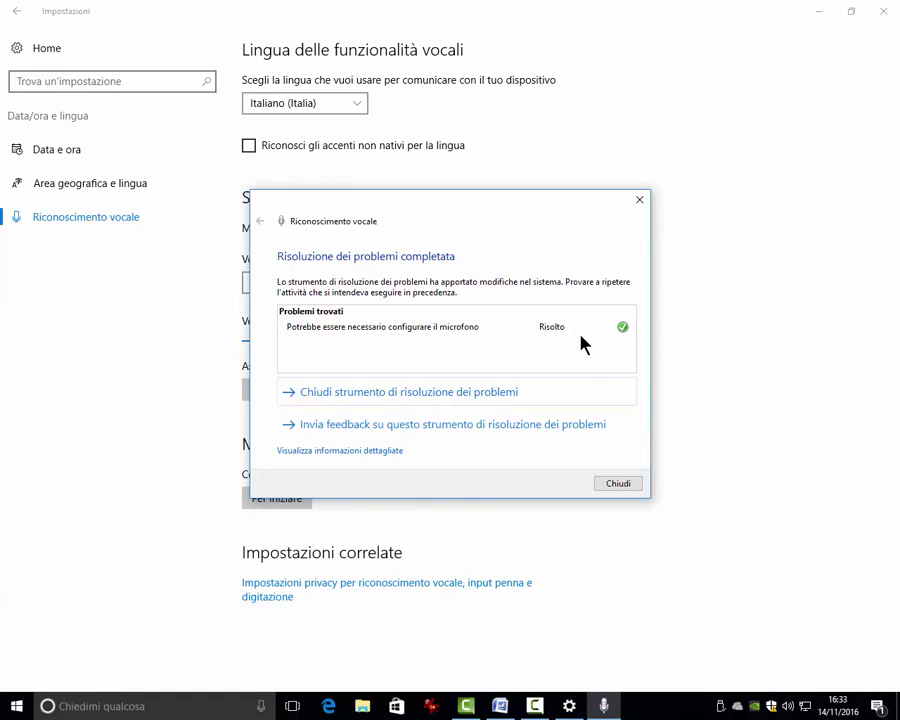
left_click(609, 485)
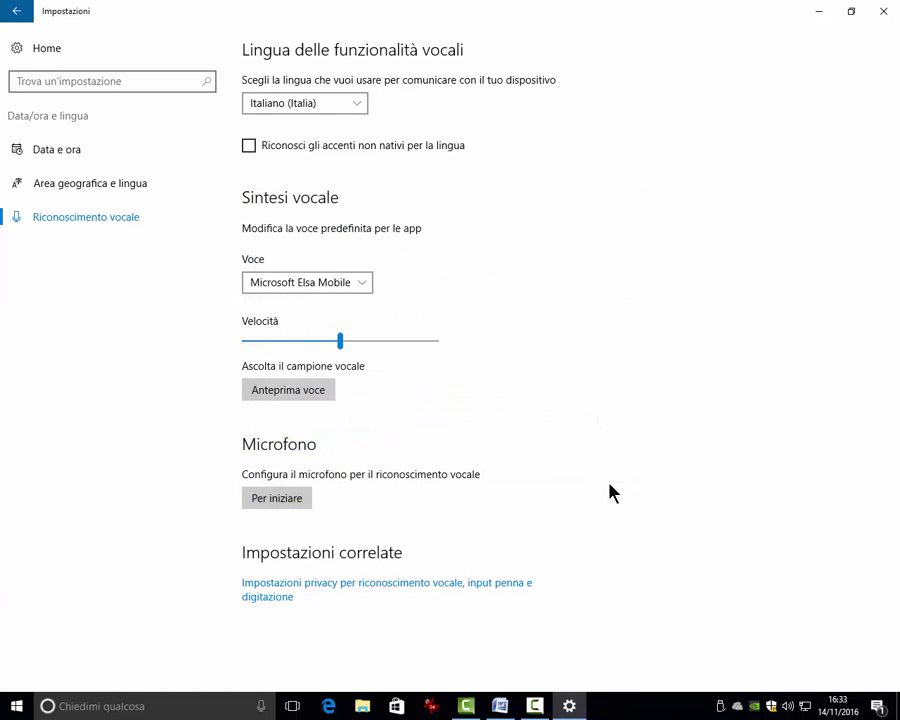
Turn off the Info su di te collection in the privacy settings for speech, inking and typing.
left_click(327, 590)
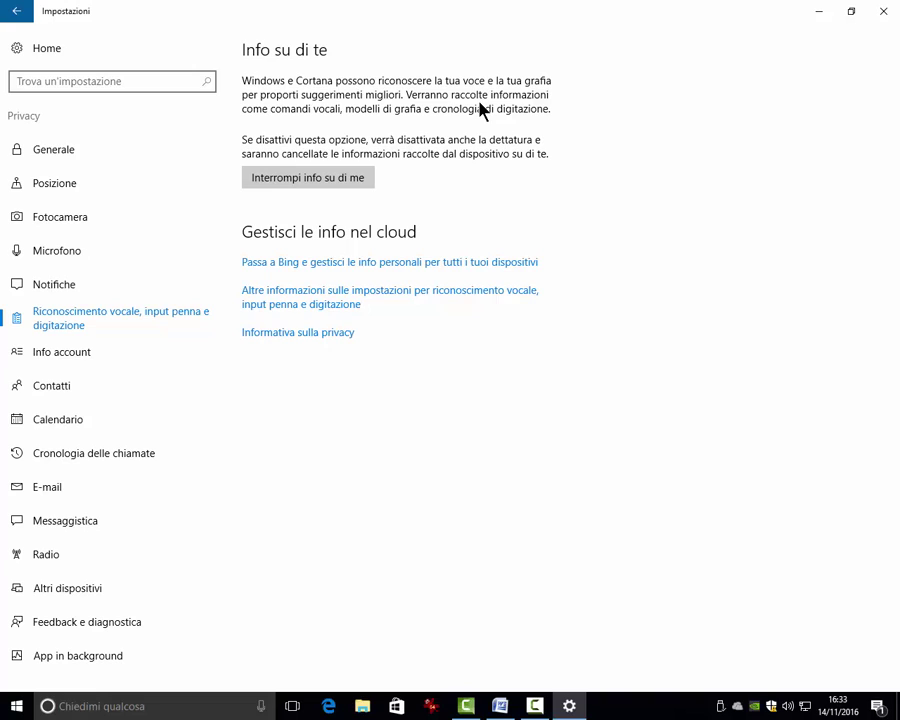
left_click(287, 180)
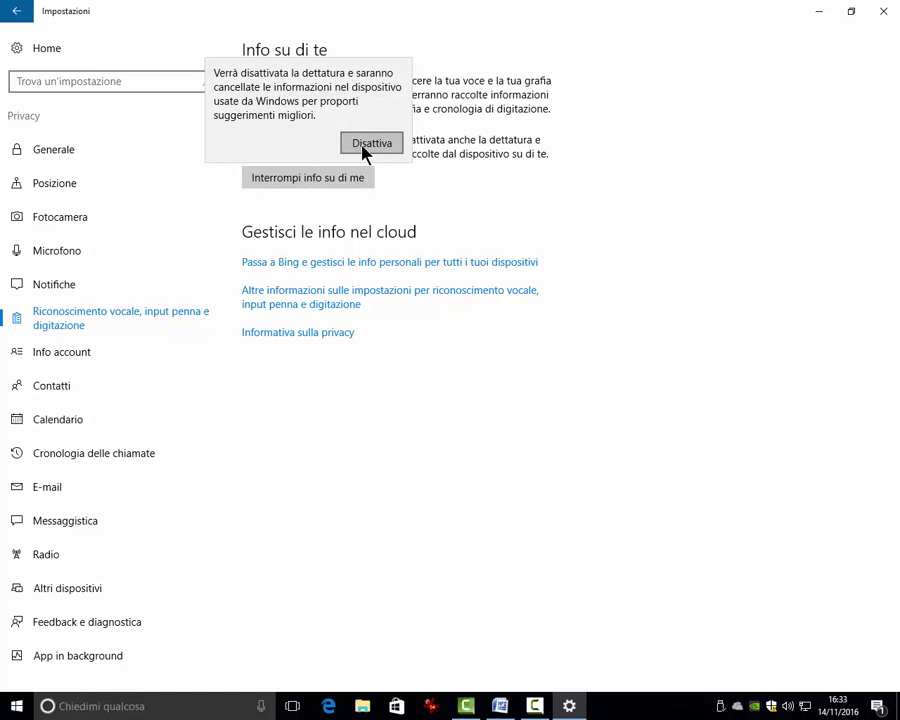
left_click(364, 147)
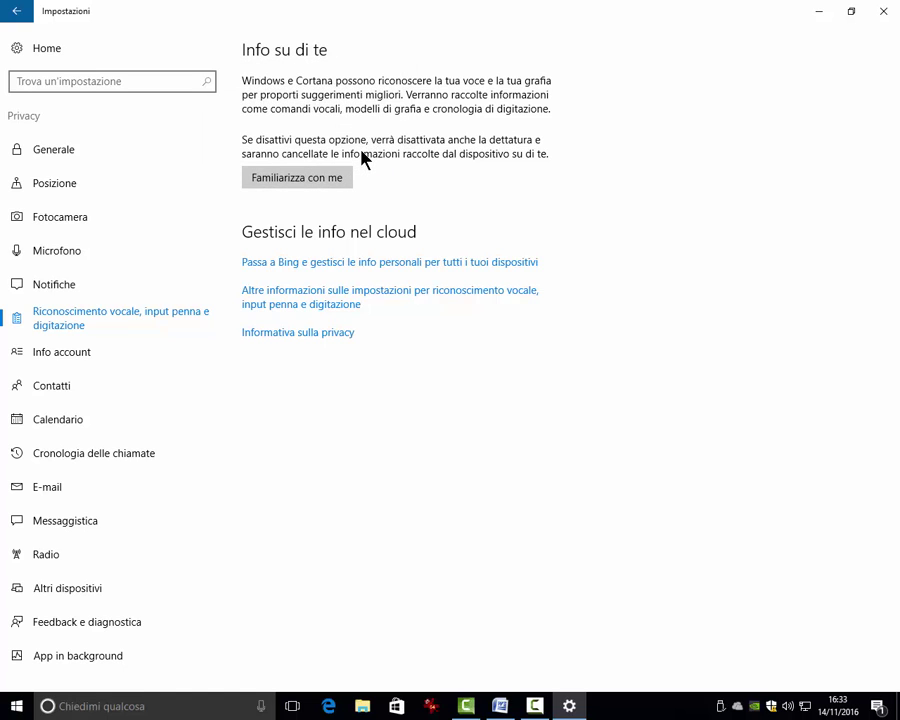
Turn the Info su di te collection back on, block OneNote and Sway from using the microphone, and close the privacy settings.
left_click(306, 187)
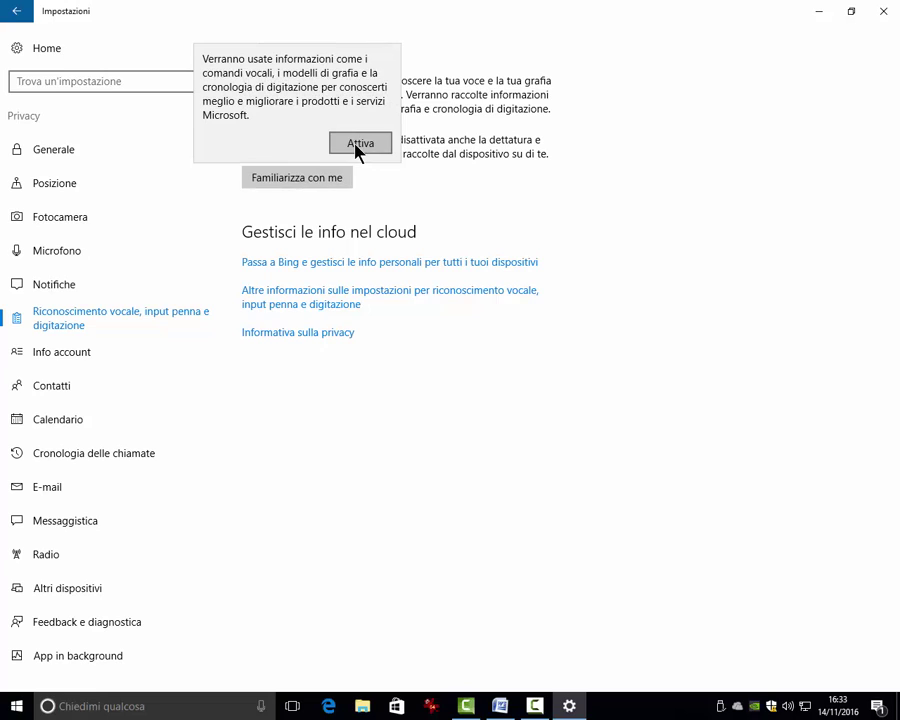
left_click(358, 146)
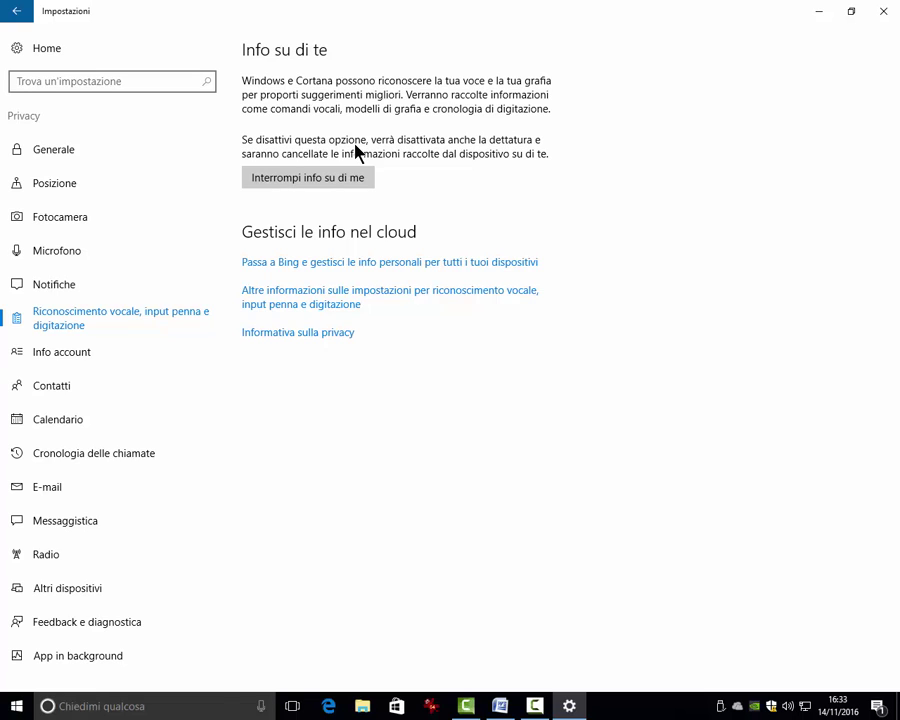
left_click(48, 253)
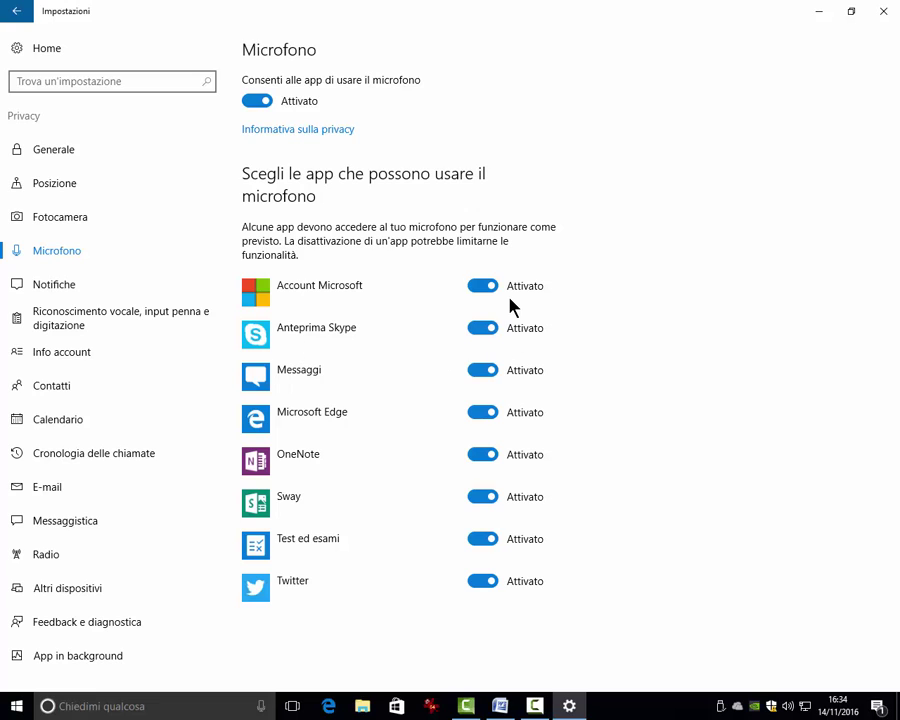
left_click(483, 456)
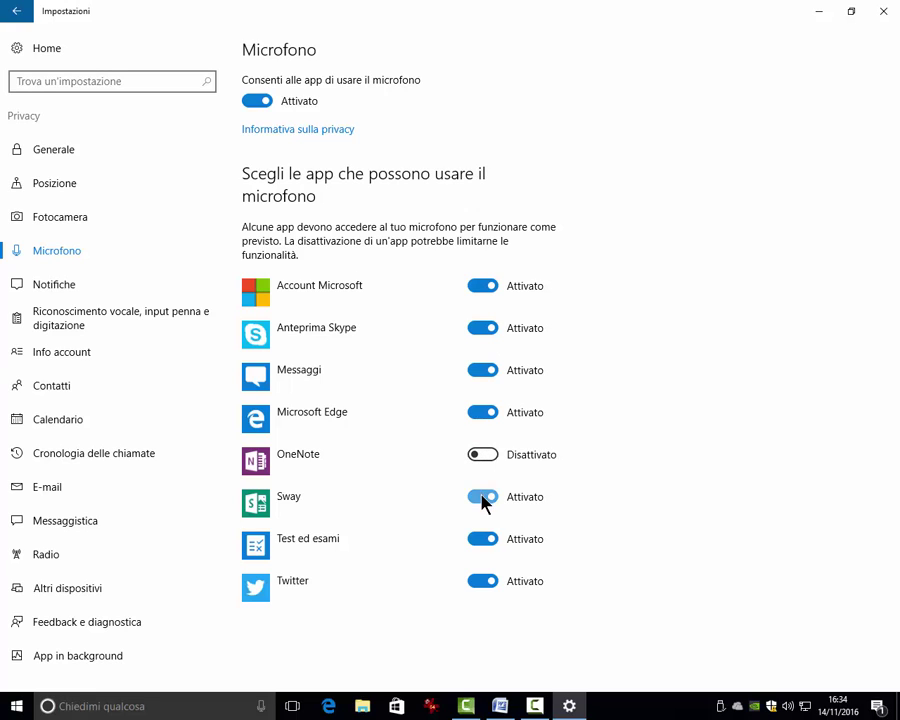
left_click(482, 500)
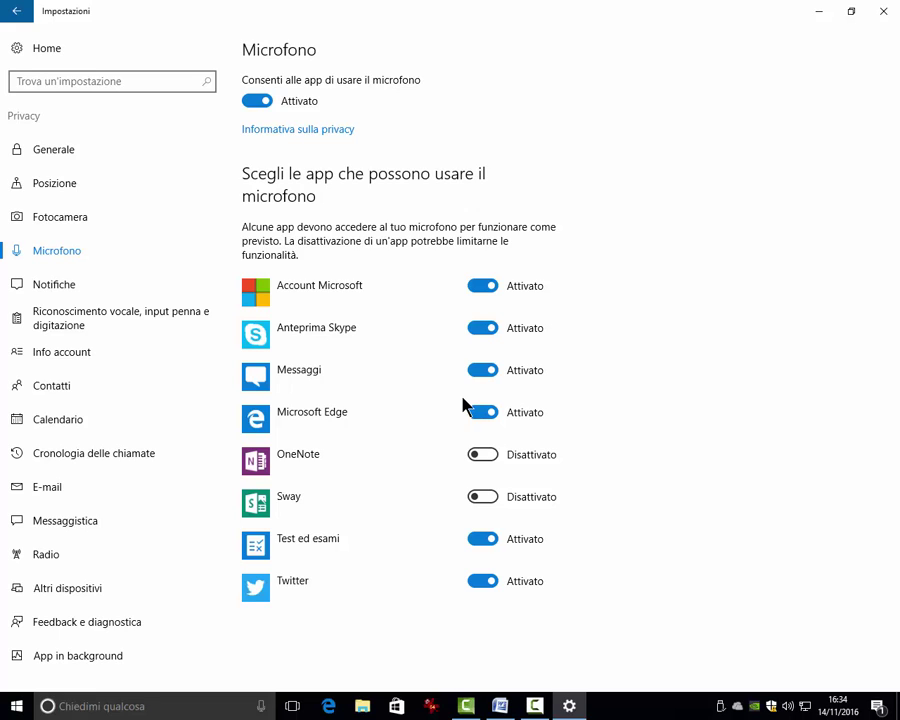
left_click(882, 14)
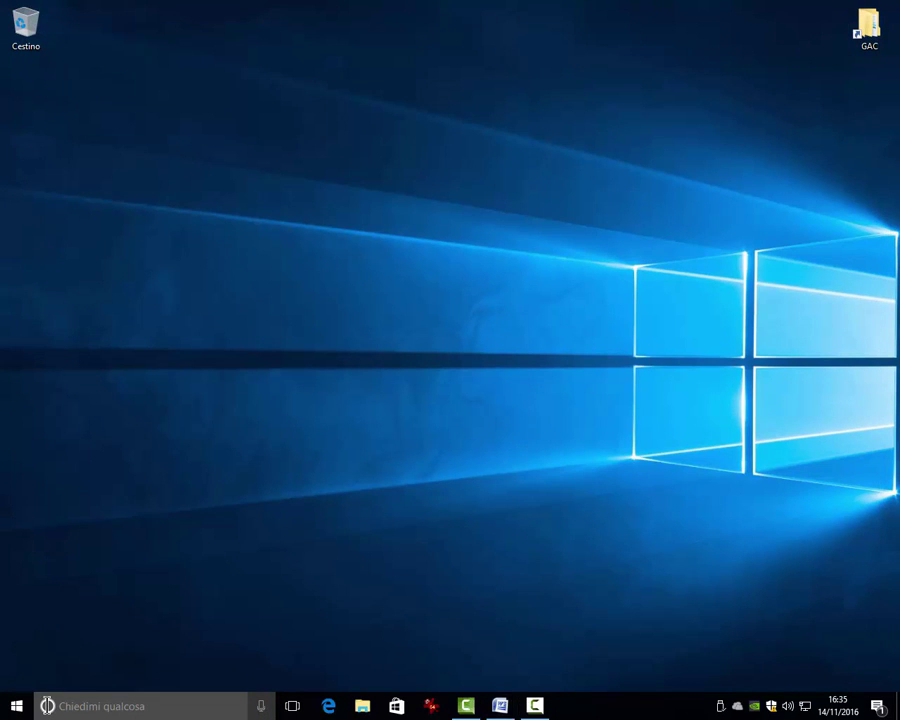
Enable the Ehi Cortana response in Cortana's settings and ask Cortana by voice "Che ore sono?".
left_click(150, 706)
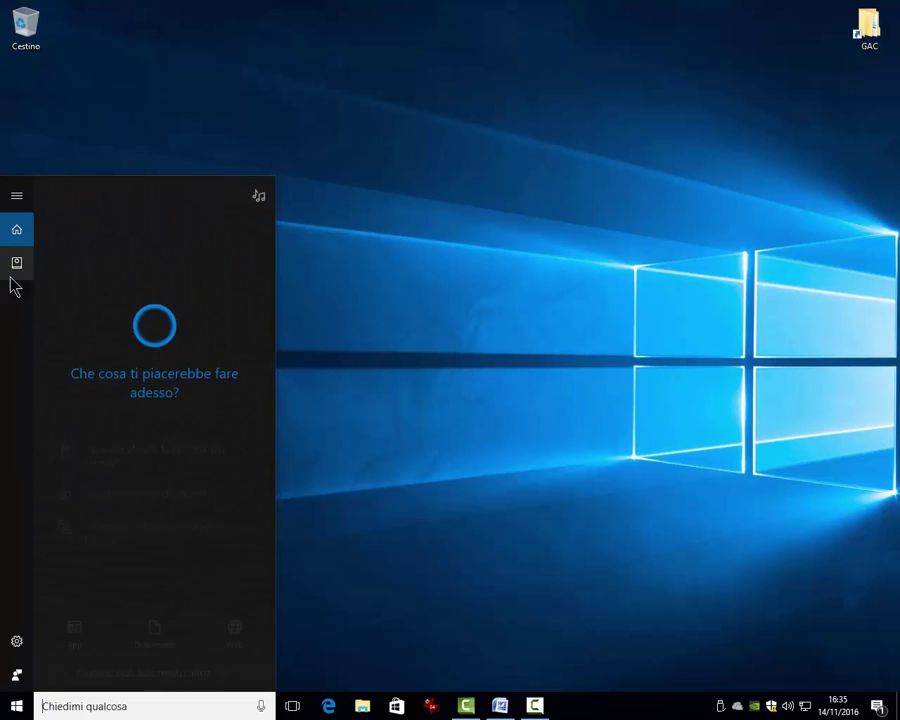
left_click(17, 641)
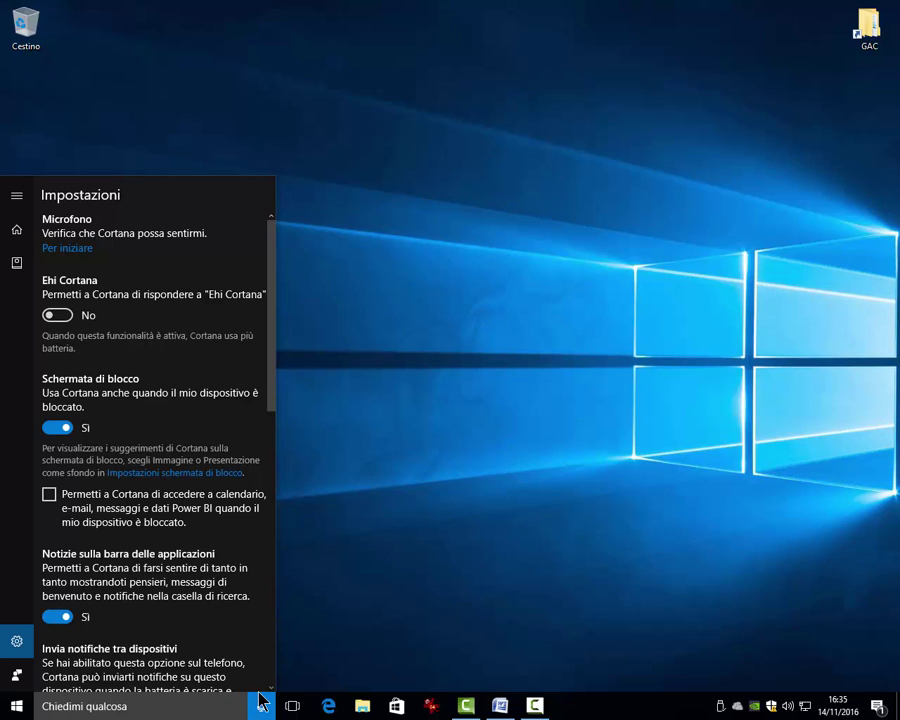
left_click(57, 316)
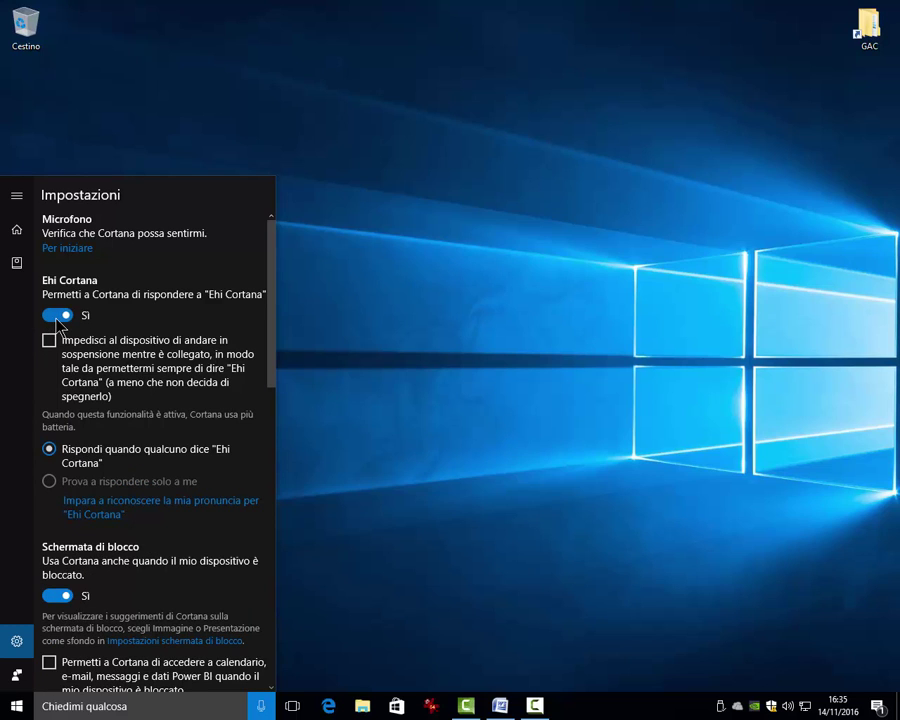
left_click(343, 376)
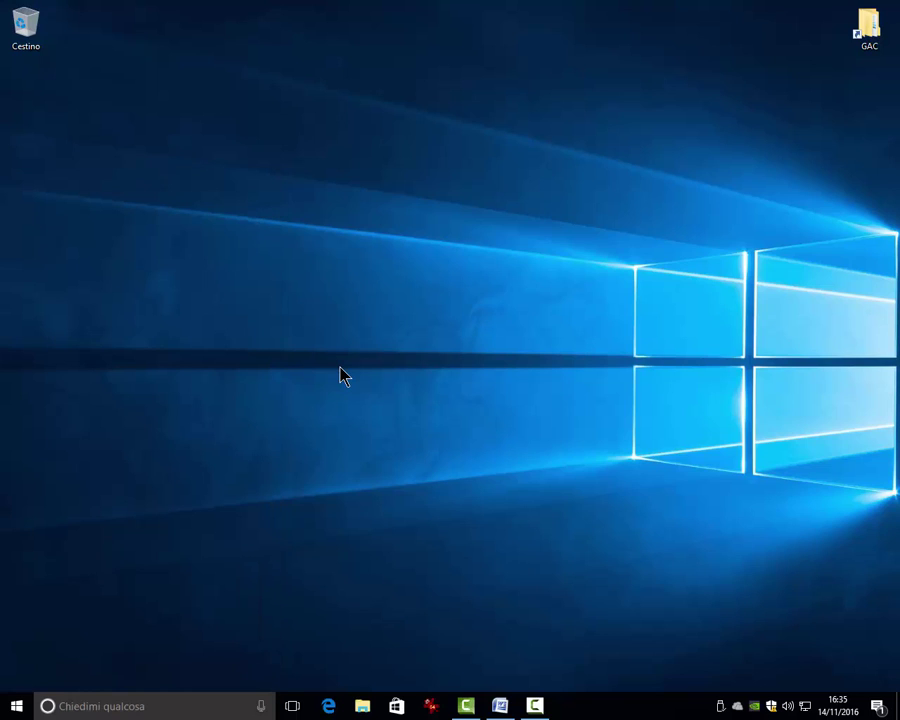
key("super+c")
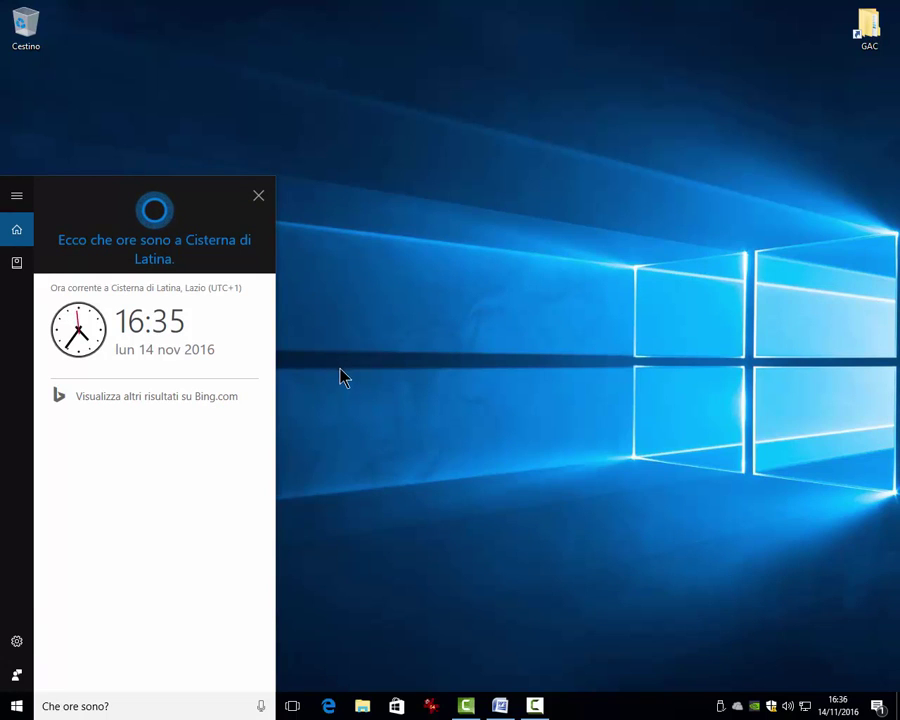
Review Cortana's settings from Microfono and Ehi Cortana through lock screen, notifications, language and history to the privacy links.
left_click(15, 644)
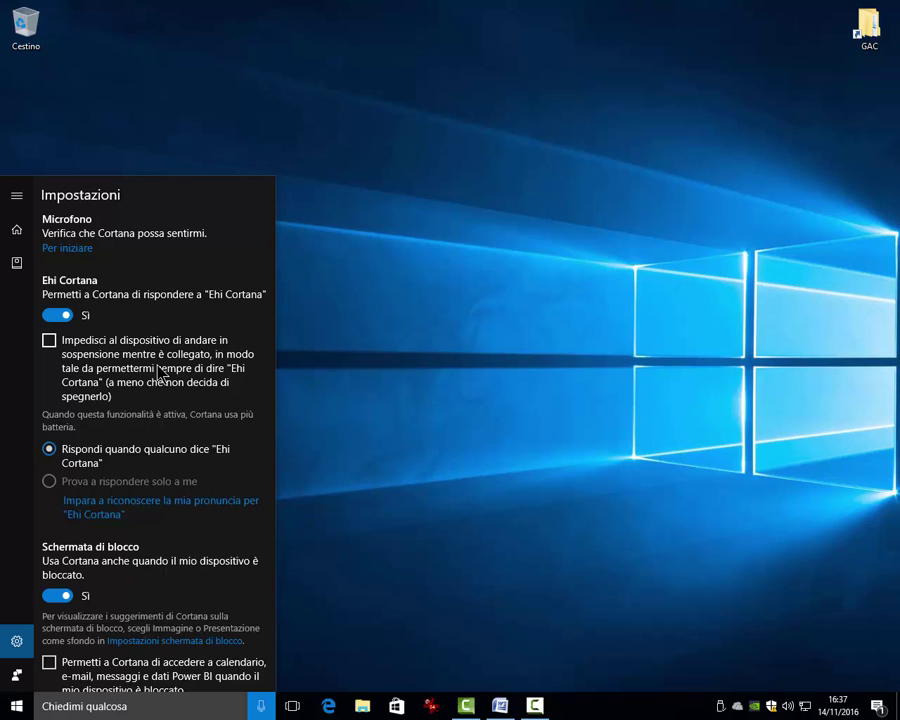
scroll(158, 370, "down", 3)
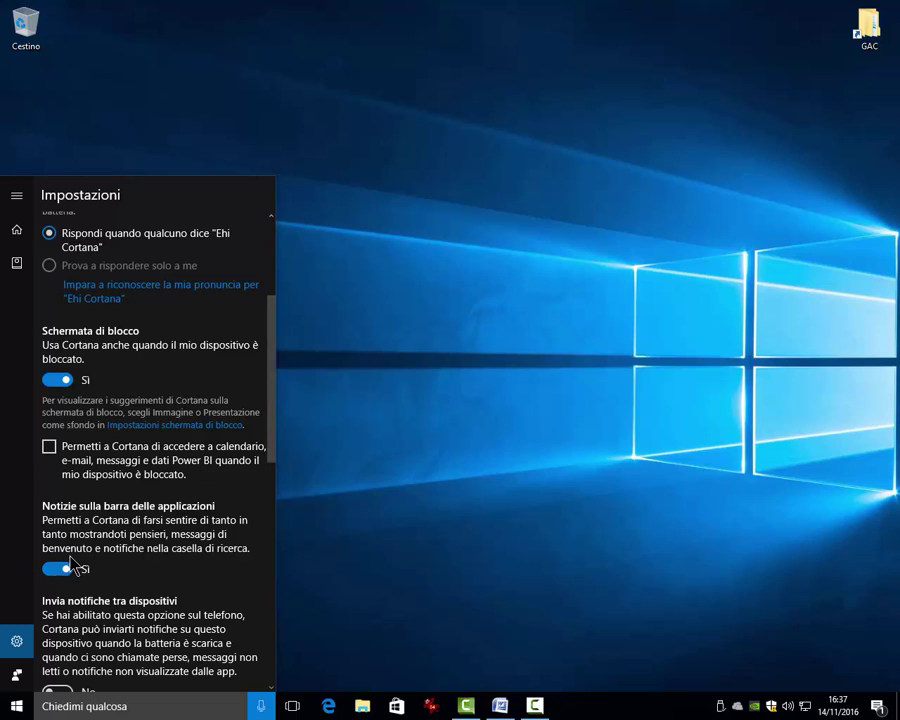
scroll(58, 565, "down", 3)
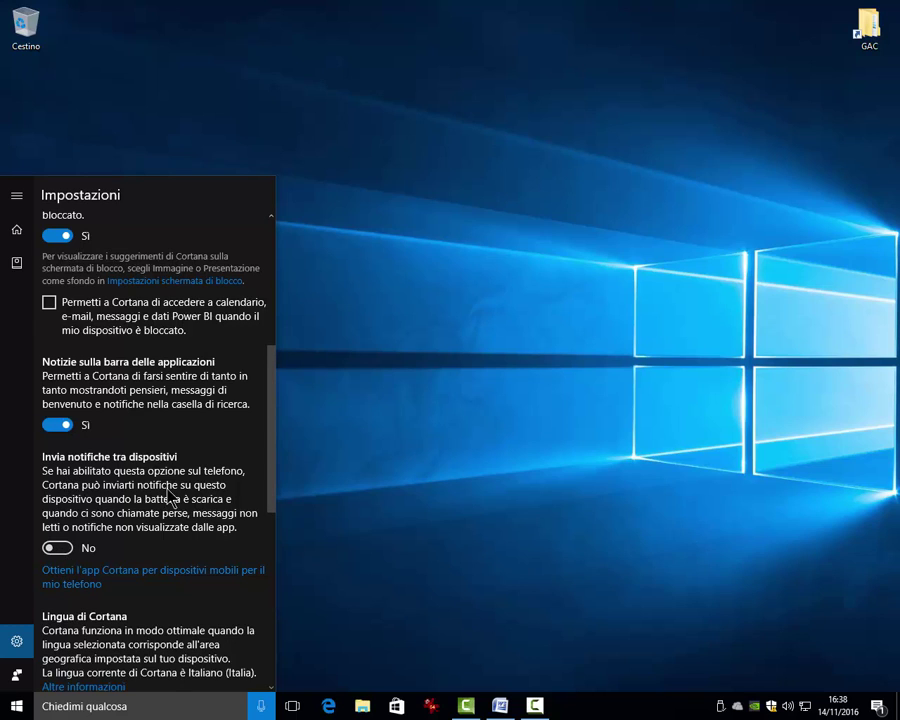
scroll(170, 497, "down", 2)
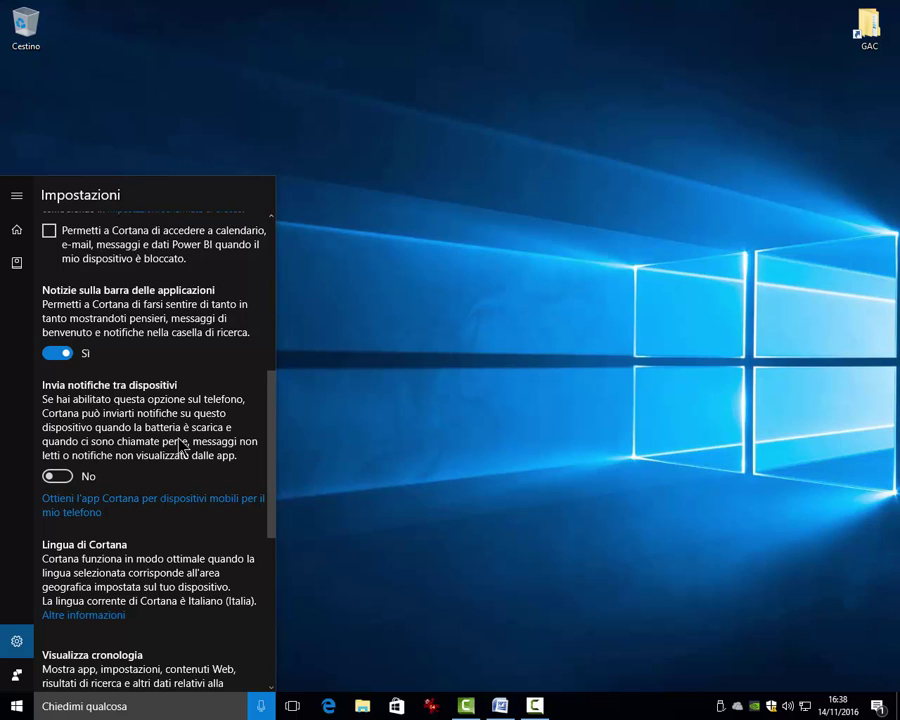
scroll(177, 465, "down", 4)
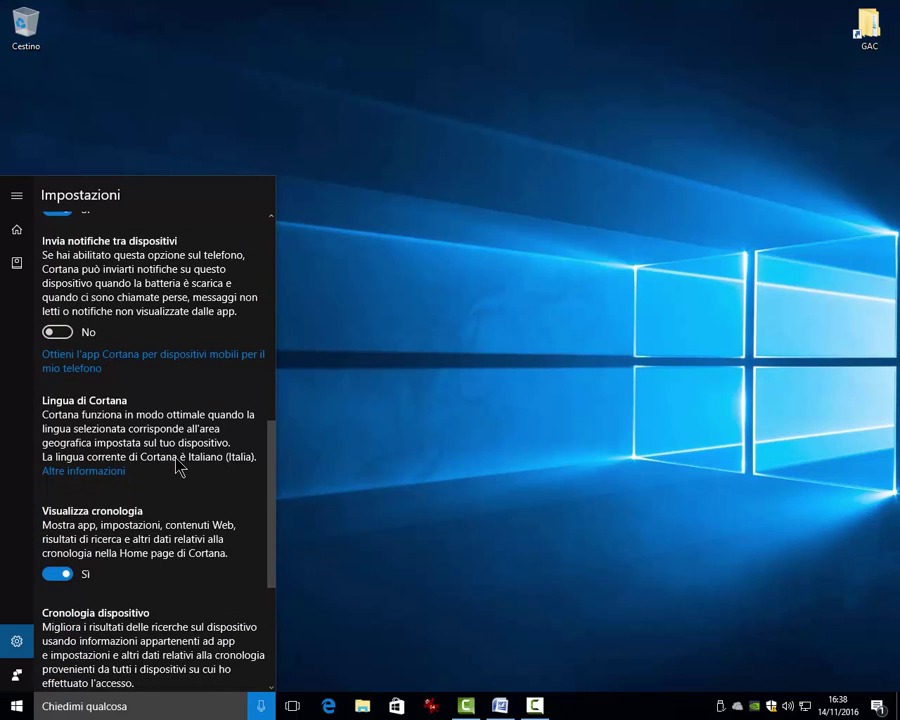
scroll(120, 368, "down", 4)
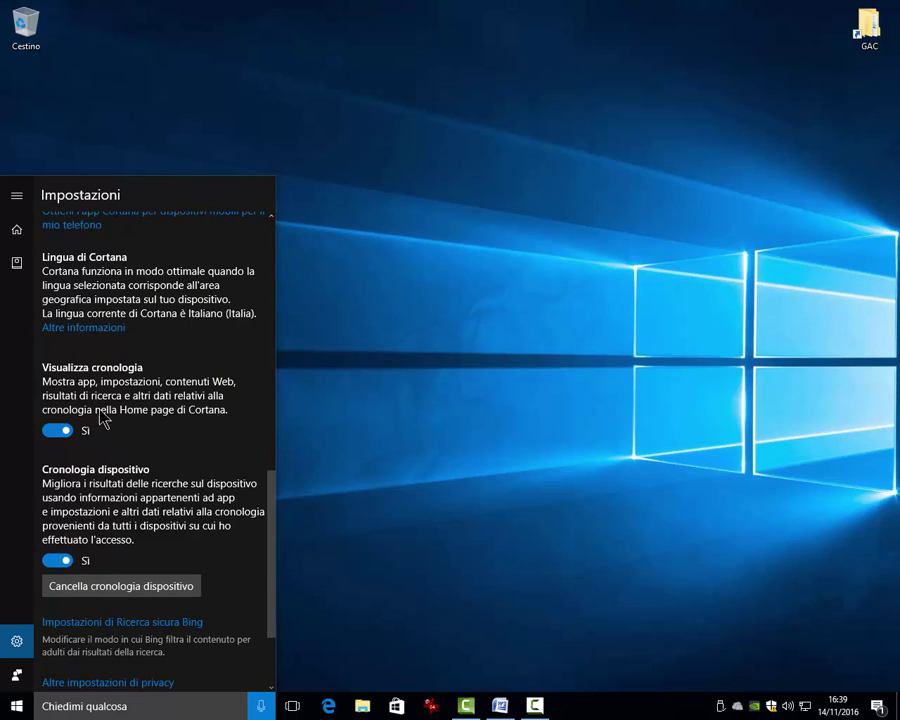
scroll(117, 478, "down", 3)
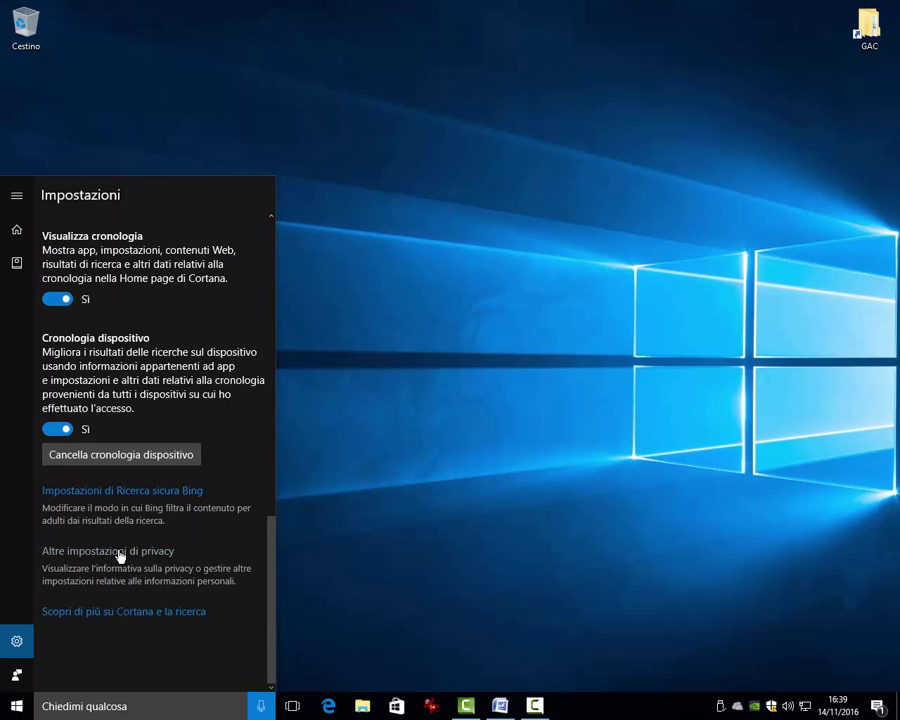
scroll(120, 551, "up", 10)
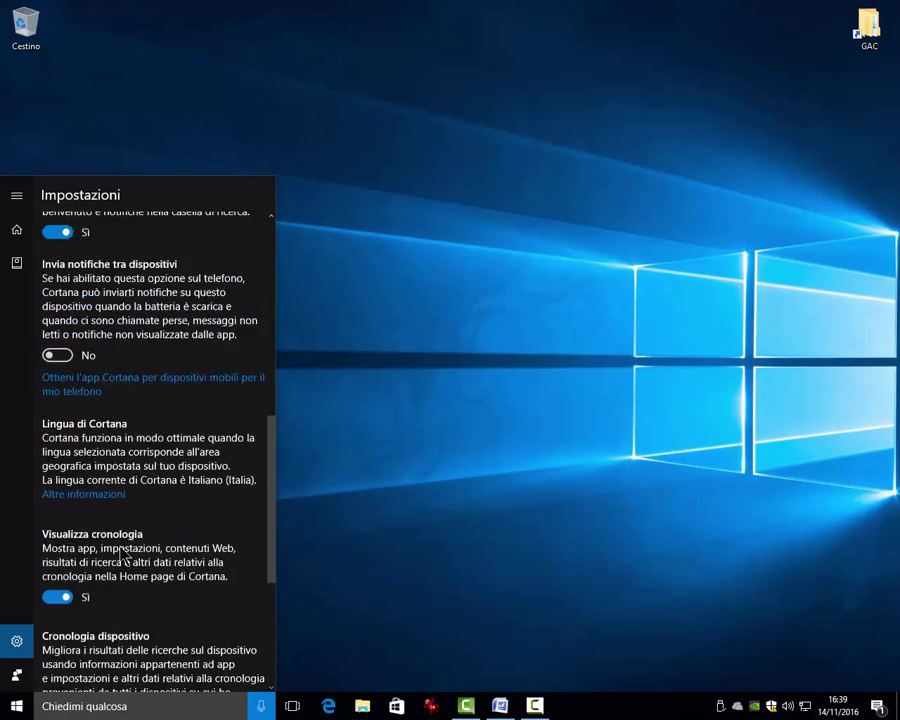
scroll(120, 551, "up", 8)
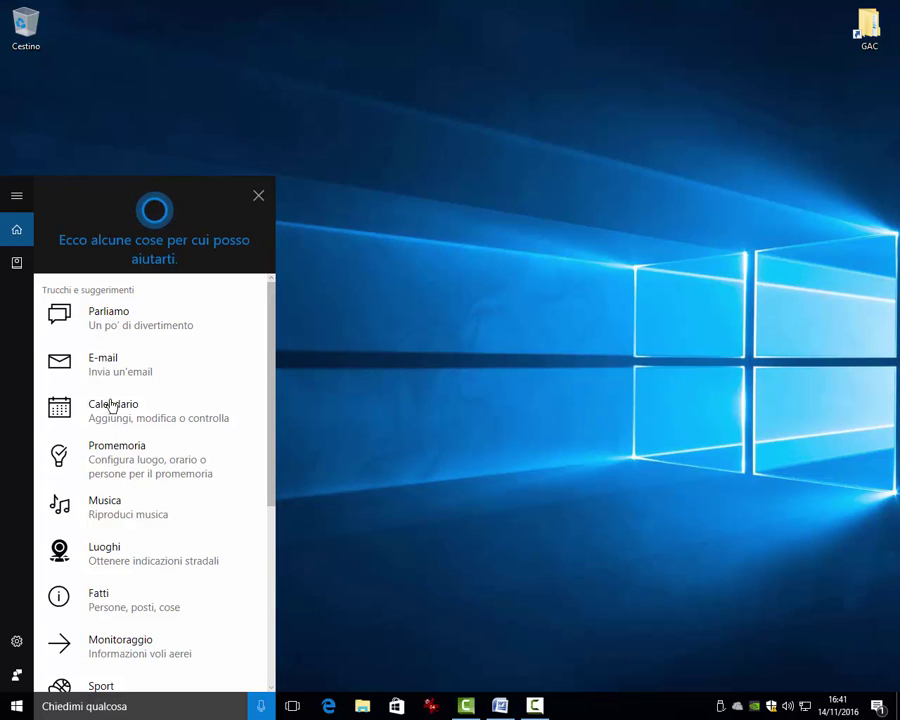
Look through Cortana's Trucchi e suggerimenti list and open the Parliamo example phrases.
scroll(112, 414, "down", 5)
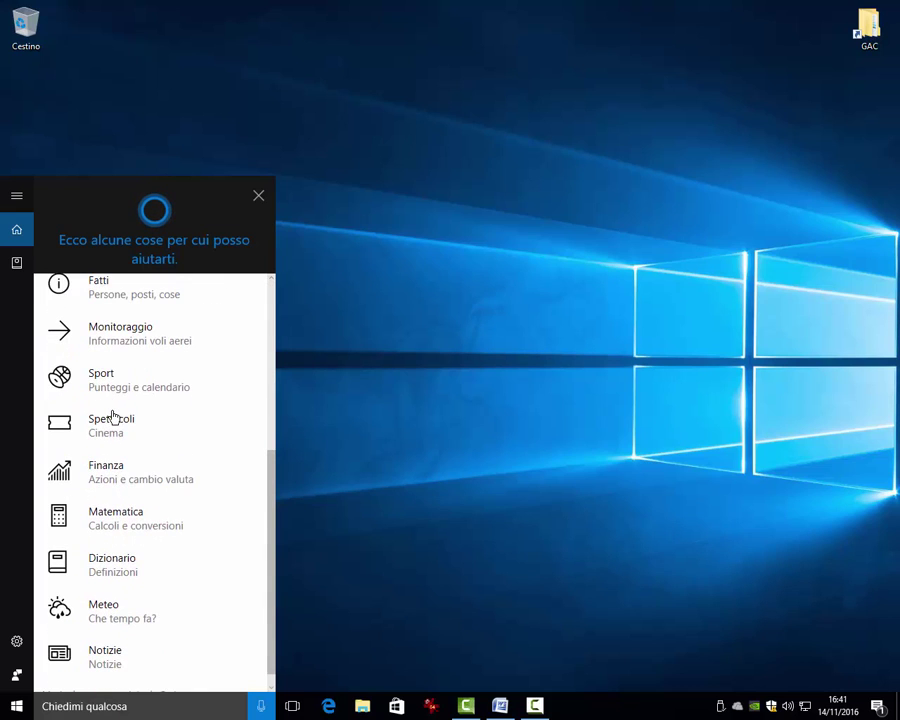
scroll(113, 416, "down", 1)
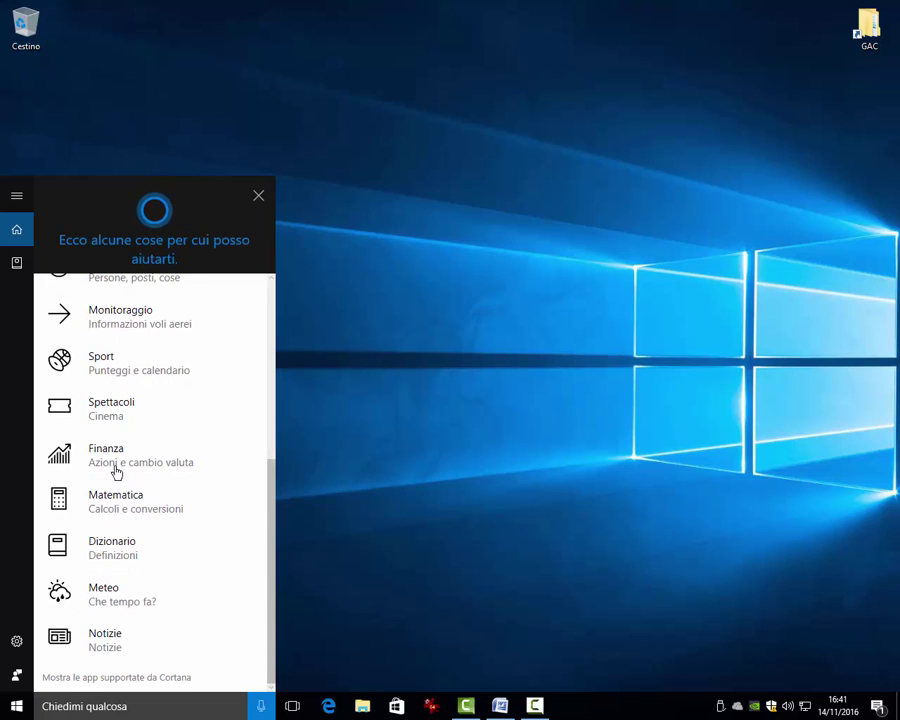
scroll(112, 328, "up", 6)
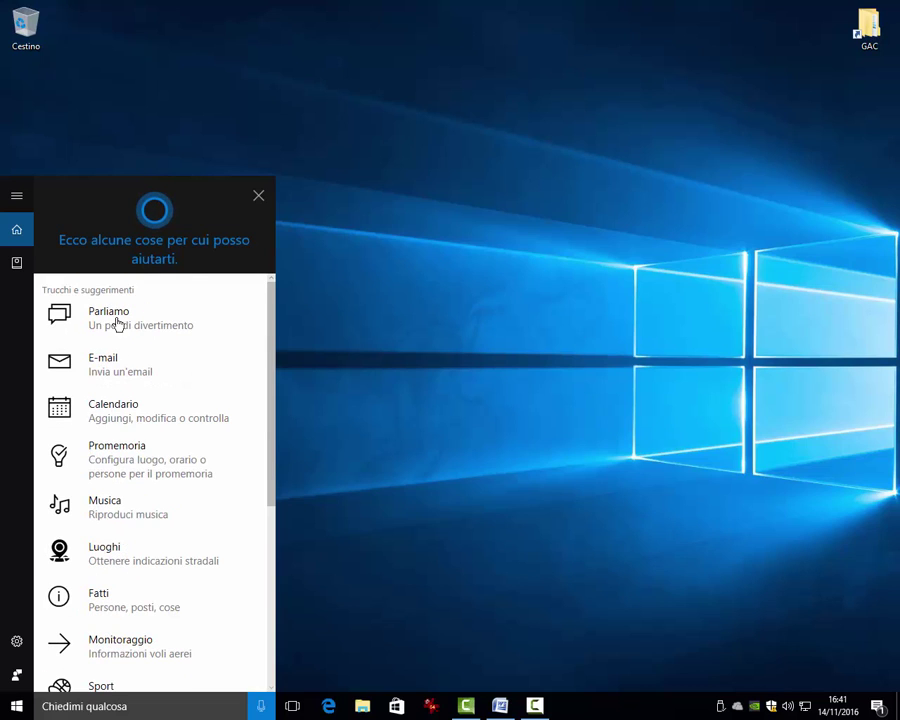
left_click(112, 328)
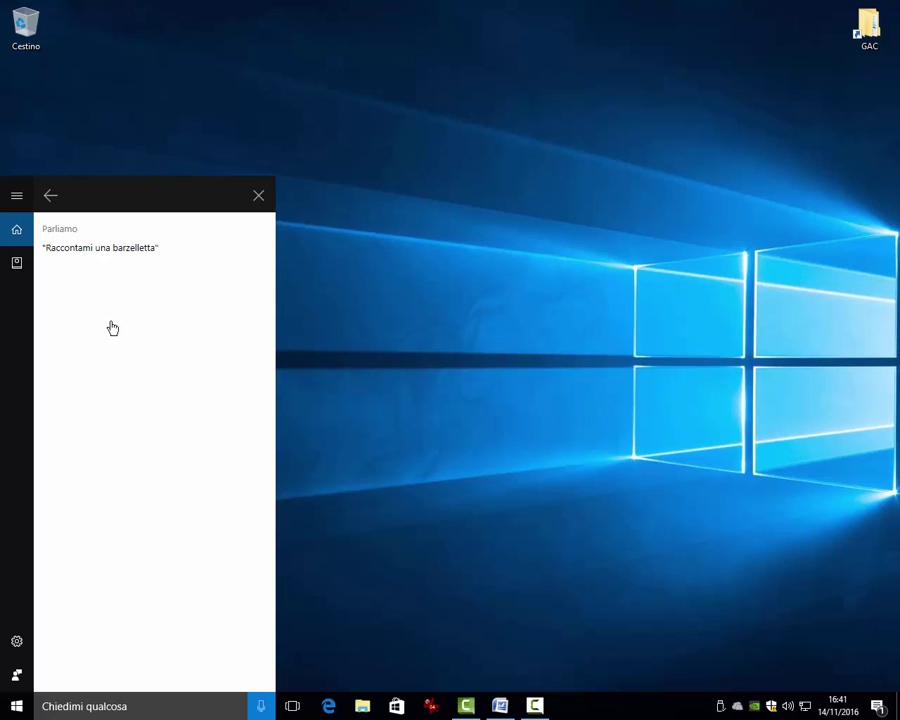
Bring up Cortana's suggestions again, ask "Qual è il valore in euro di $ 1", and dismiss the Bing results window.
key("super+c")
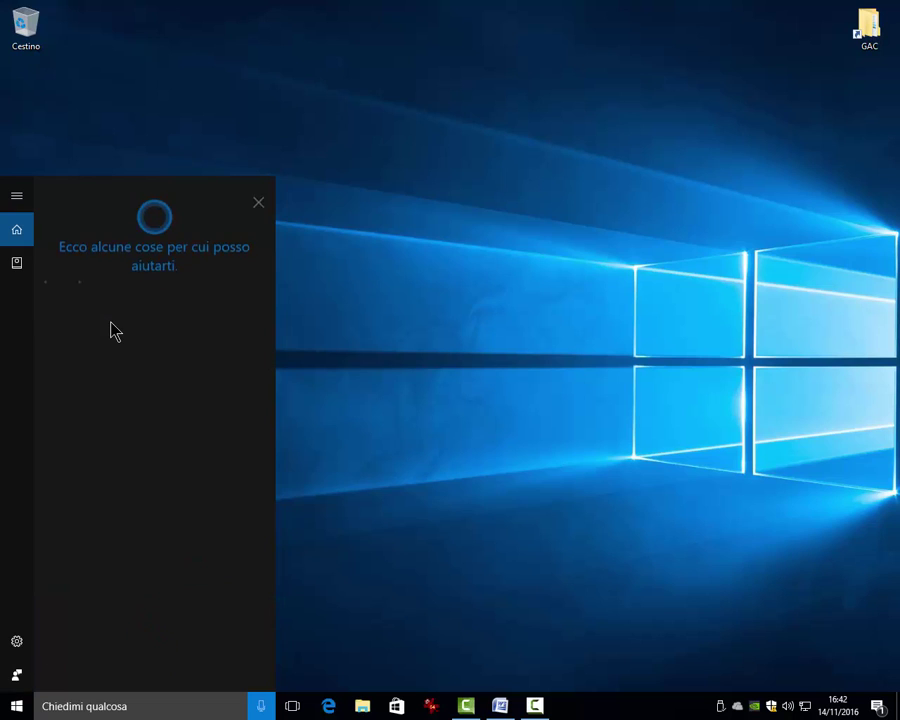
scroll(132, 596, "down", 4)
left_click(134, 601)
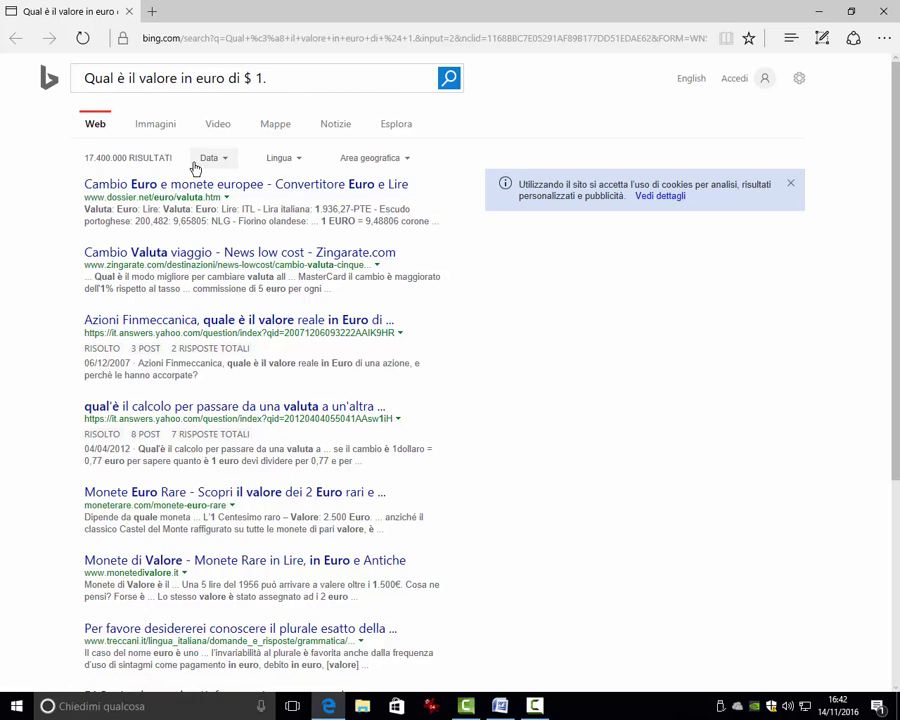
left_click(819, 11)
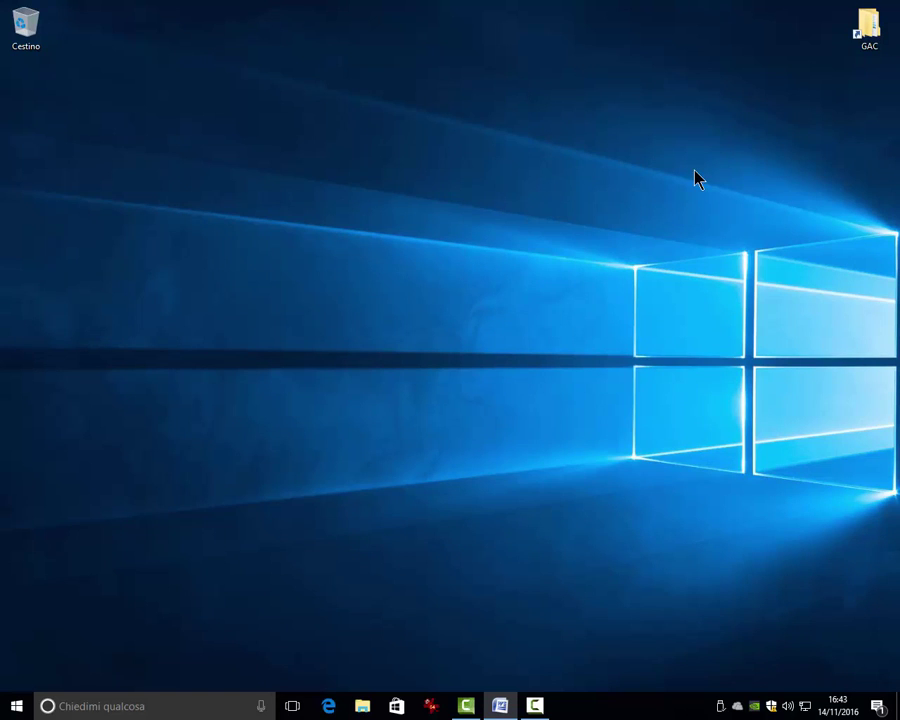
Ask Cortana by voice "Che tempo fa a Roma?" and go to the Posizione privacy settings from its location request.
key("super+c")
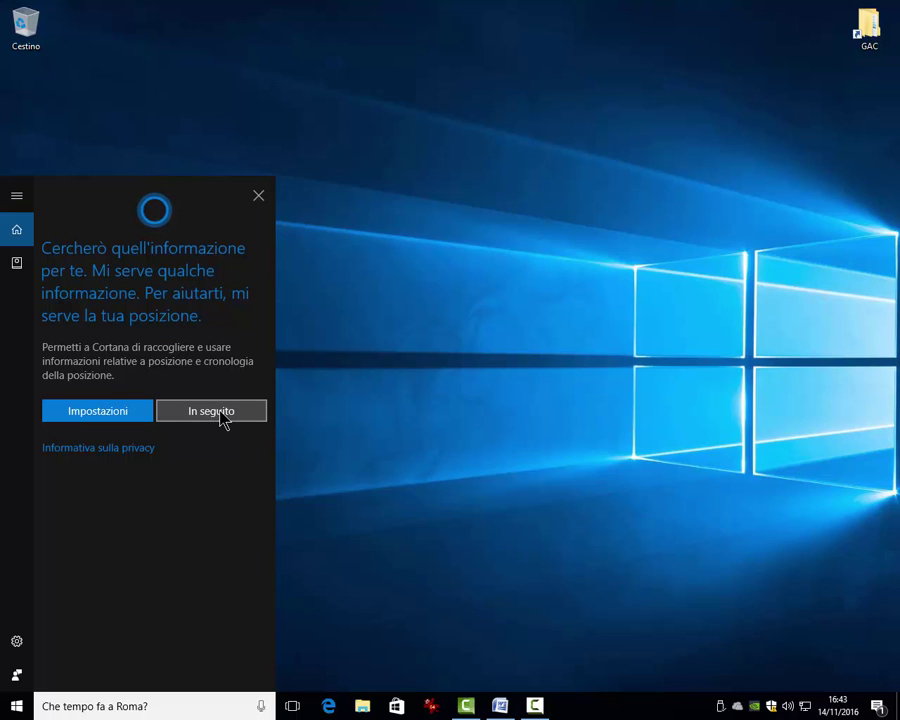
left_click(108, 418)
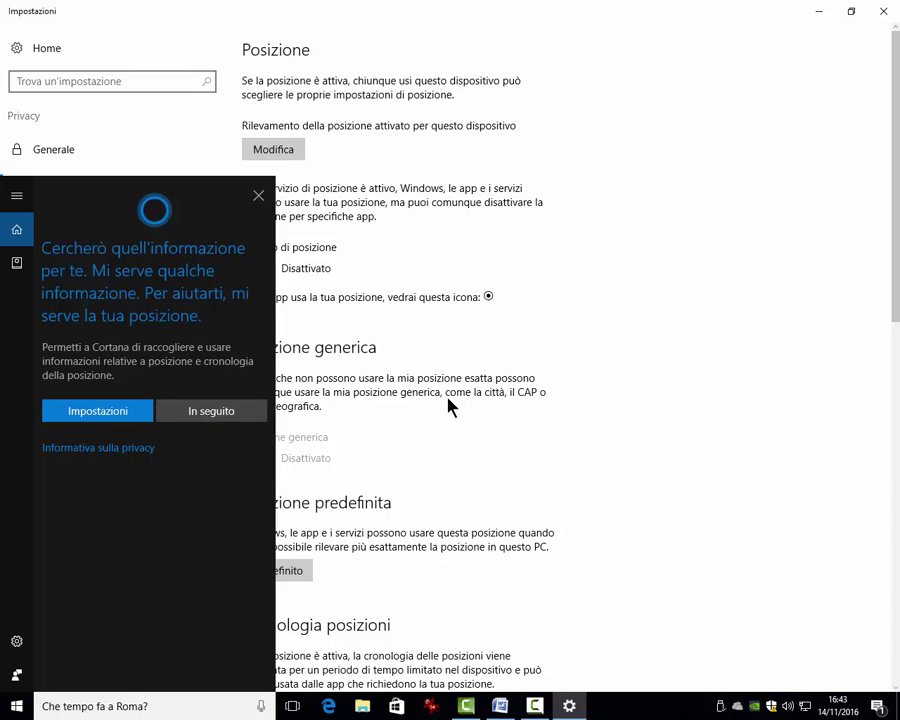
left_click(258, 196)
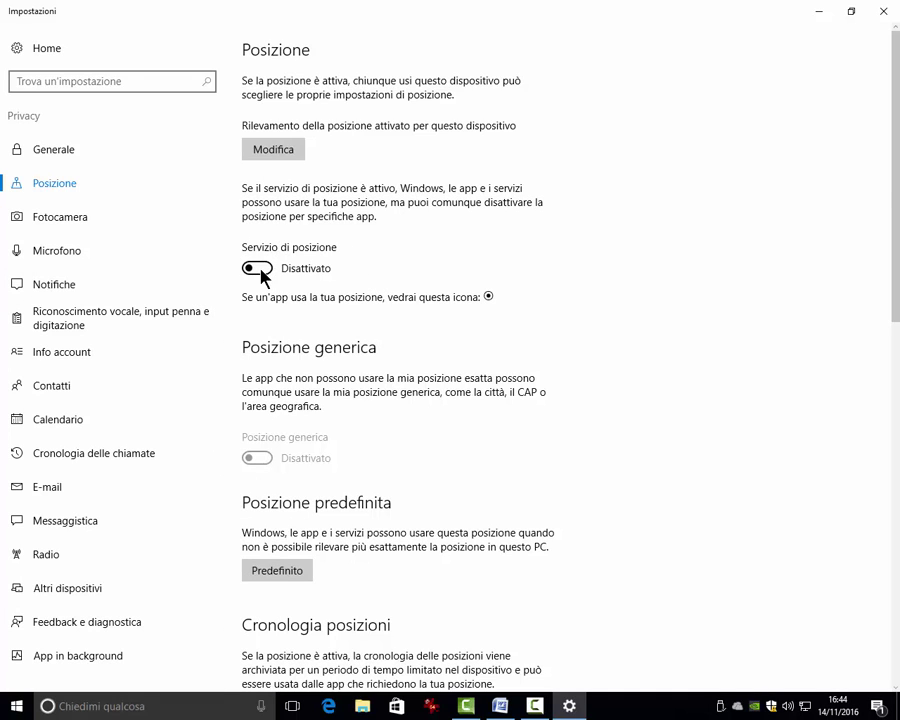
Turn on Servizio di posizione and check the Posizione del dispositivo setting.
left_click(262, 275)
left_click(278, 157)
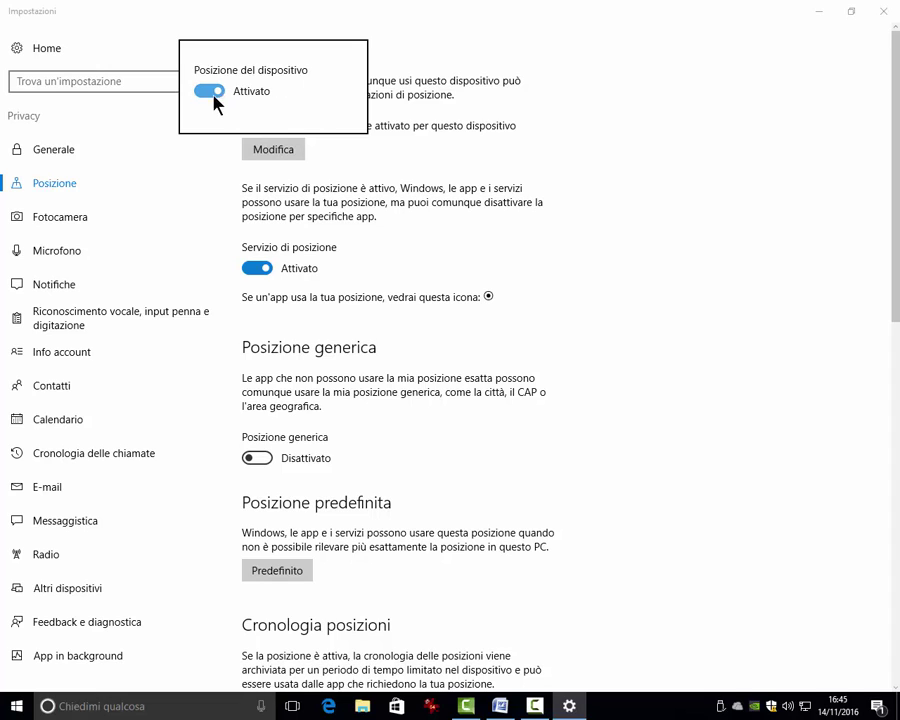
left_click(269, 178)
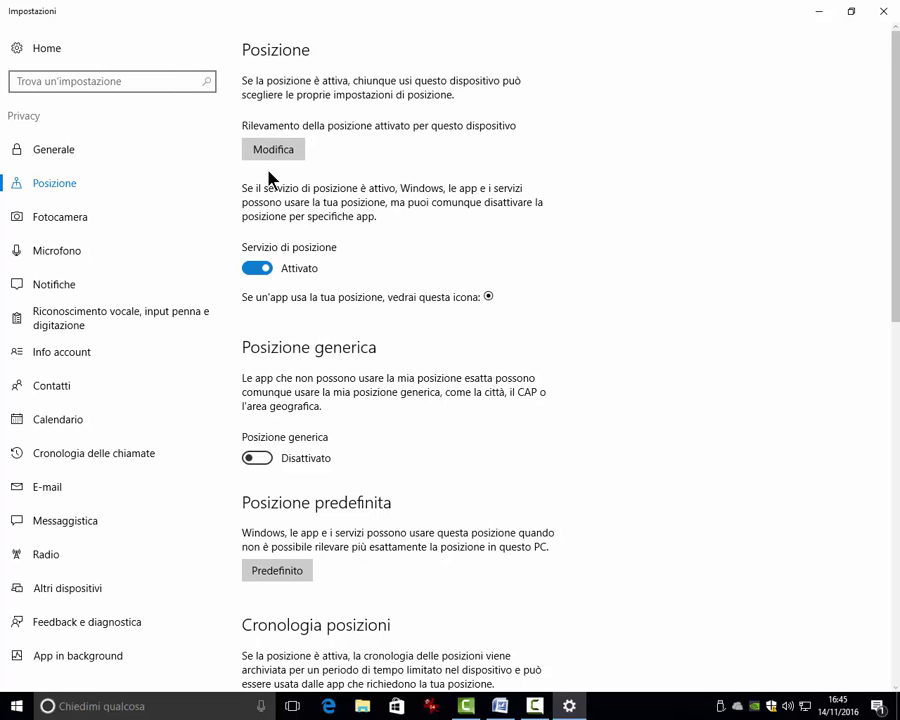
Ask Cortana by voice "Che tempo fa a Roma?" and sign in with the Microsoft account's e-mail and password.
key("super+c")
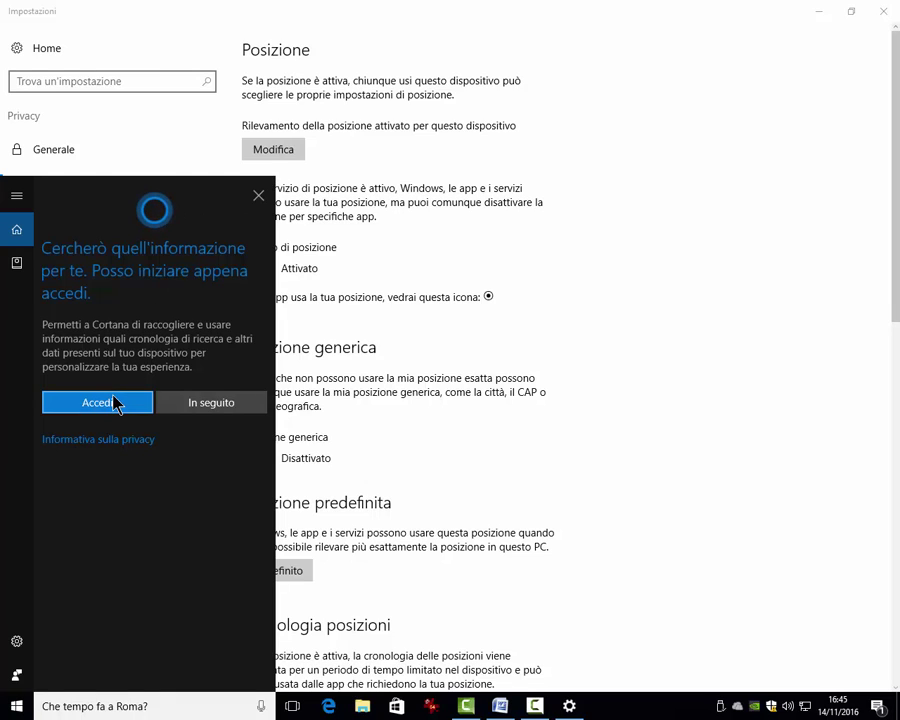
left_click(113, 403)
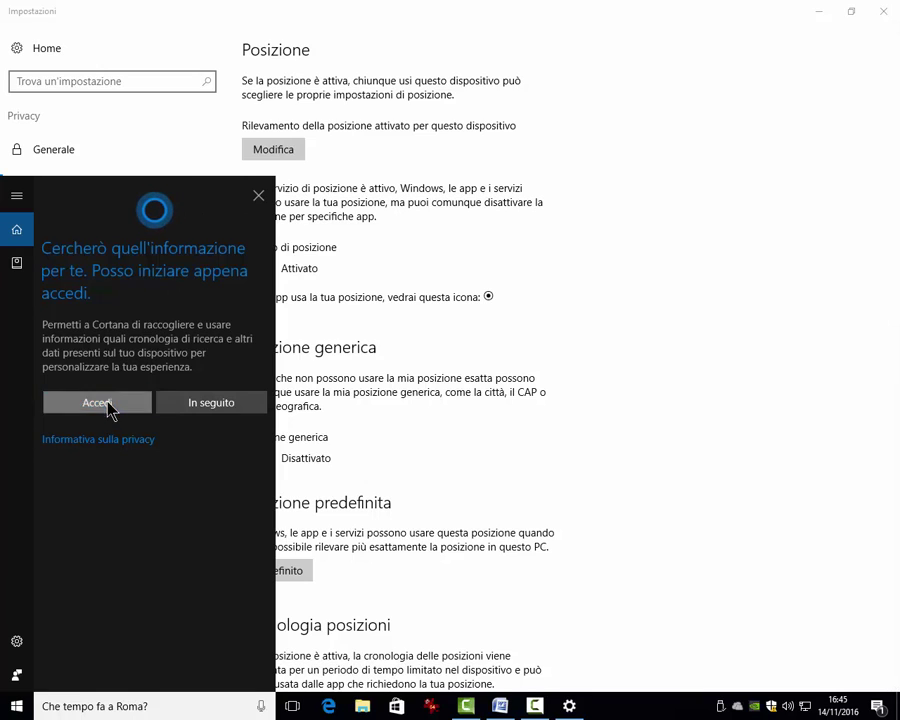
key("ctrl+v")
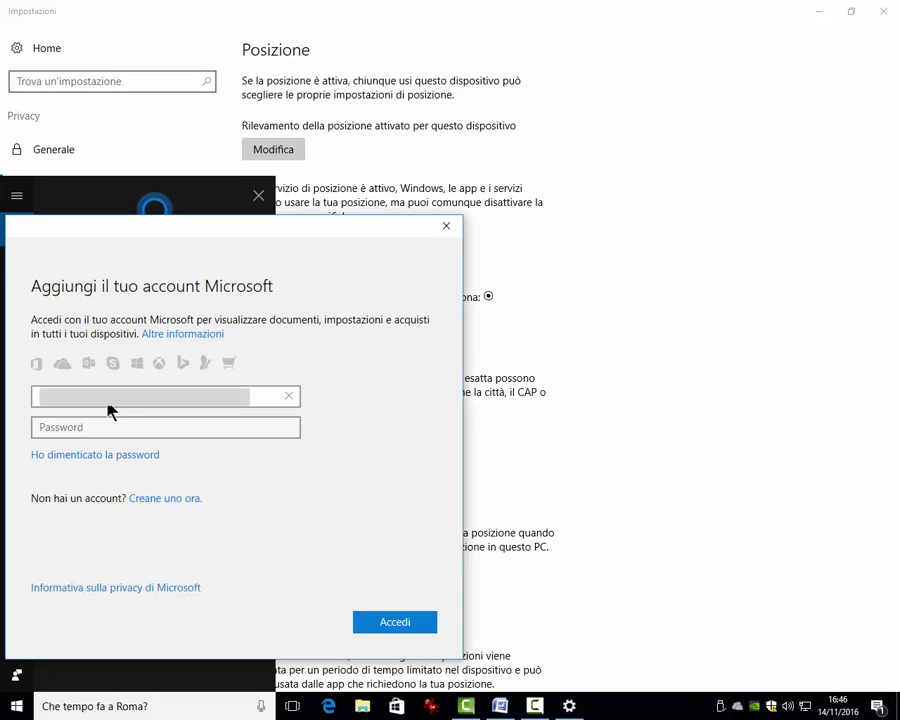
left_click(115, 427)
key("ctrl+v")
type("*****")
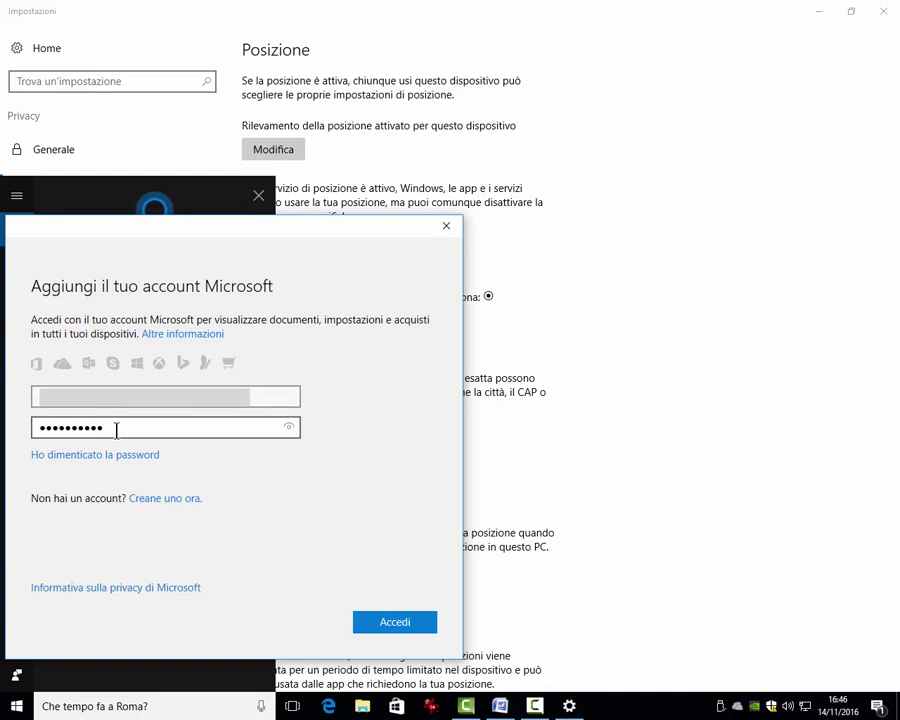
key("Return")
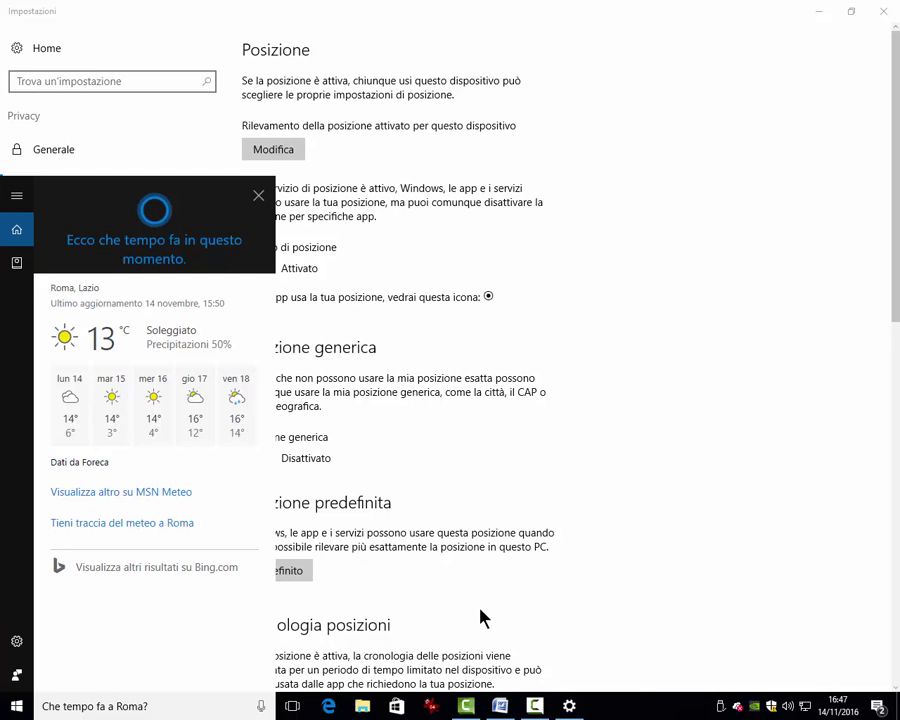
Close Impostazioni and the weather result, ask Cortana by voice "Che tempo fa a Roma?" again, and dismiss the answer.
left_click(883, 11)
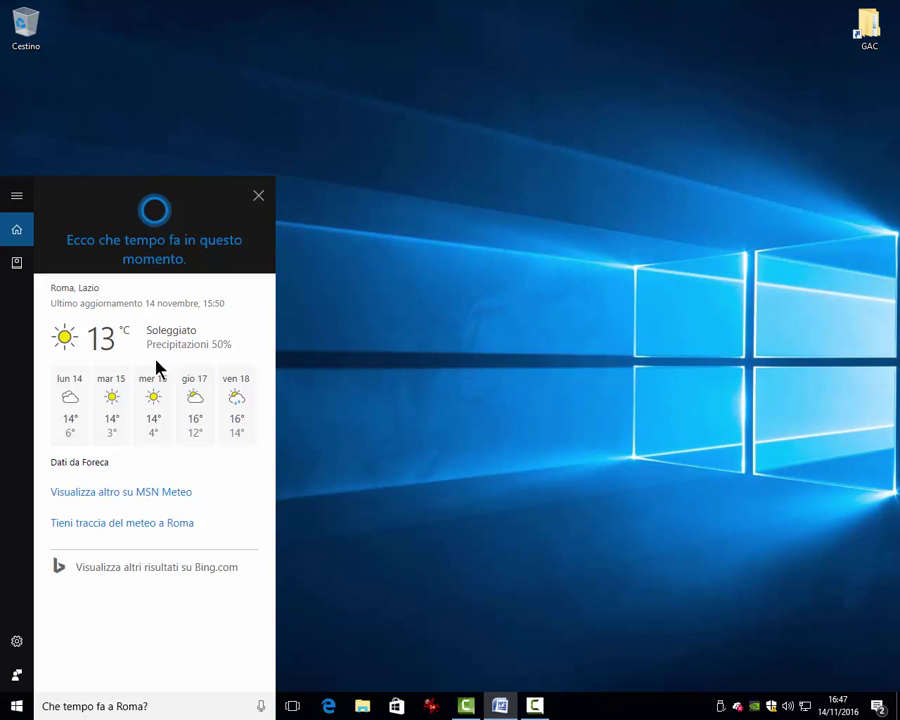
left_click(258, 198)
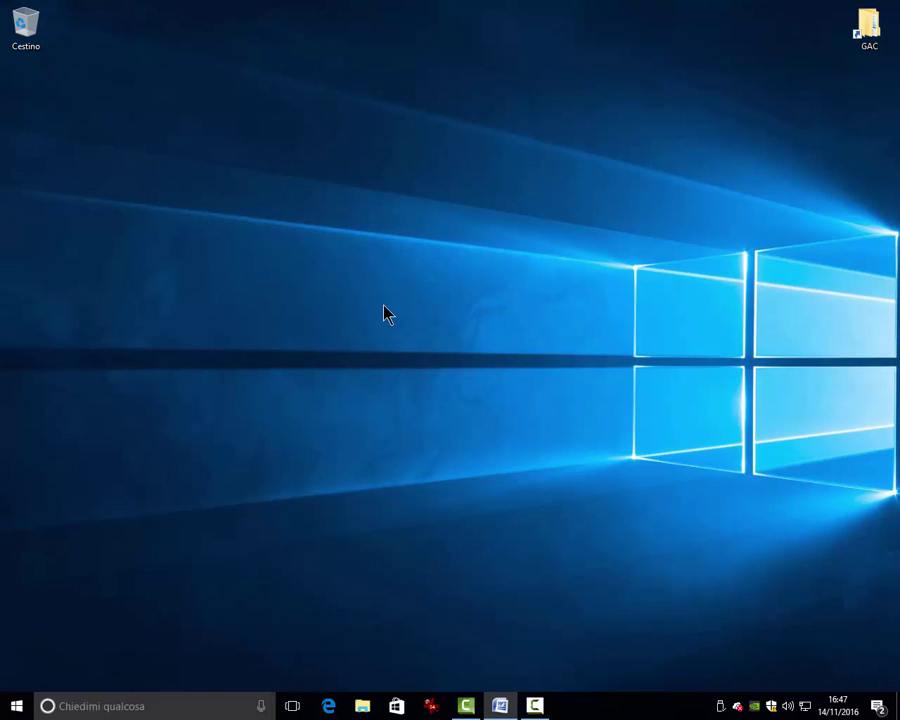
key("super+c")
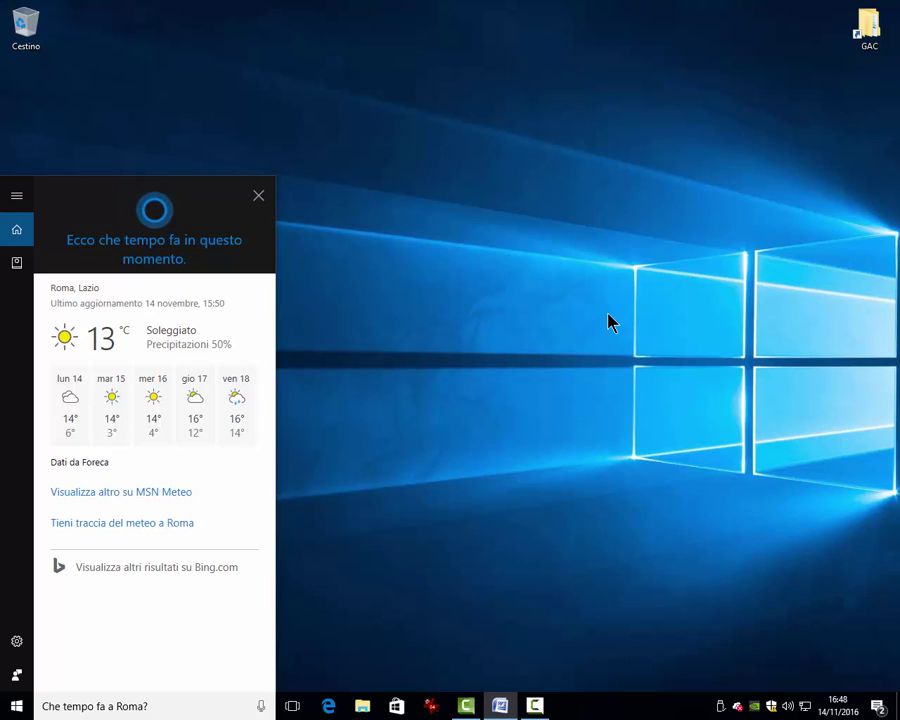
left_click(444, 362)
Have Cortana open Esplora file and IrfanView by voice command, and close both windows.
key("super+c")
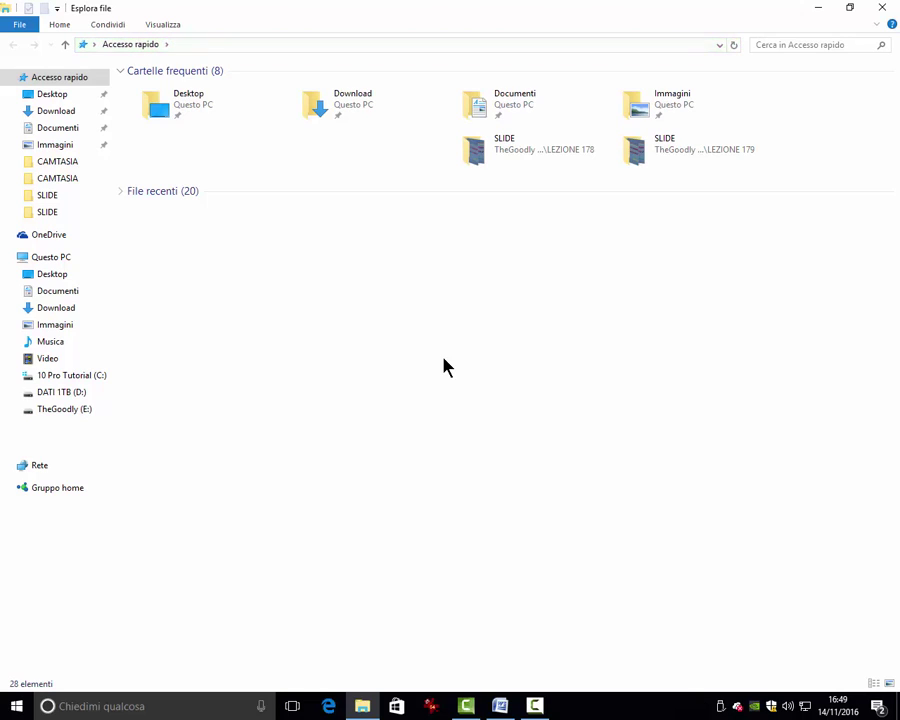
key("super+c")
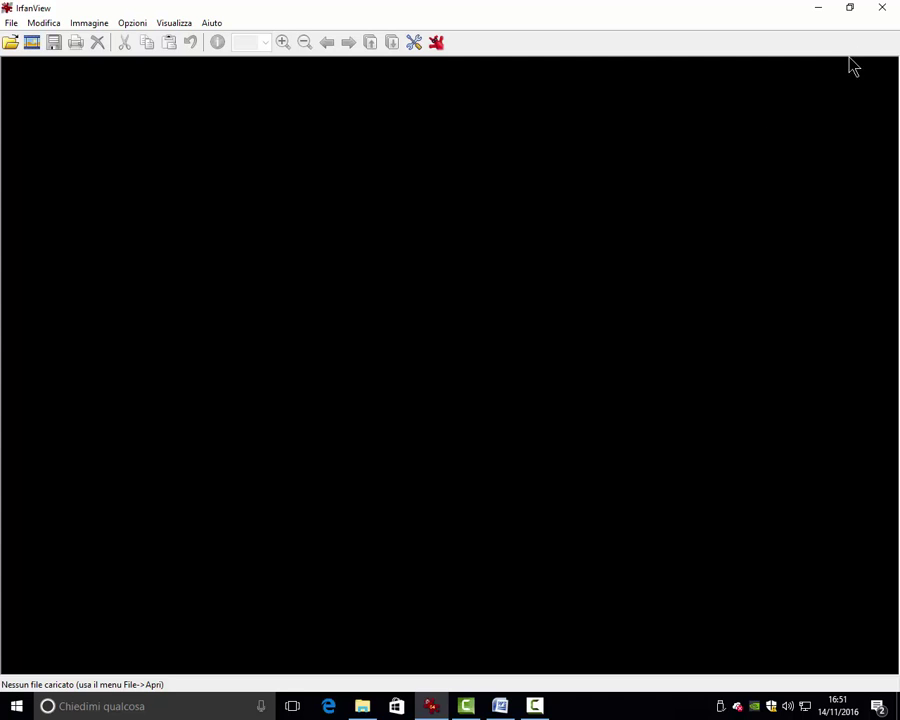
left_click(888, 8)
left_click(888, 8)
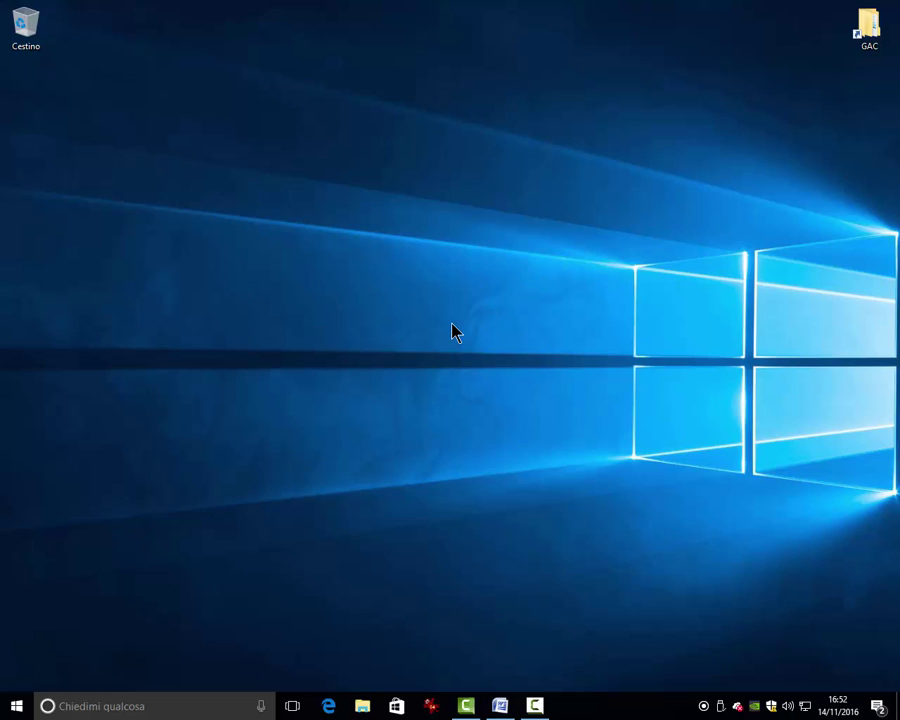
Ask Cortana "Come ti chiami?", and allow Mappe Windows to access the exact location for the Piazza del Colosseo route.
key("super+c")
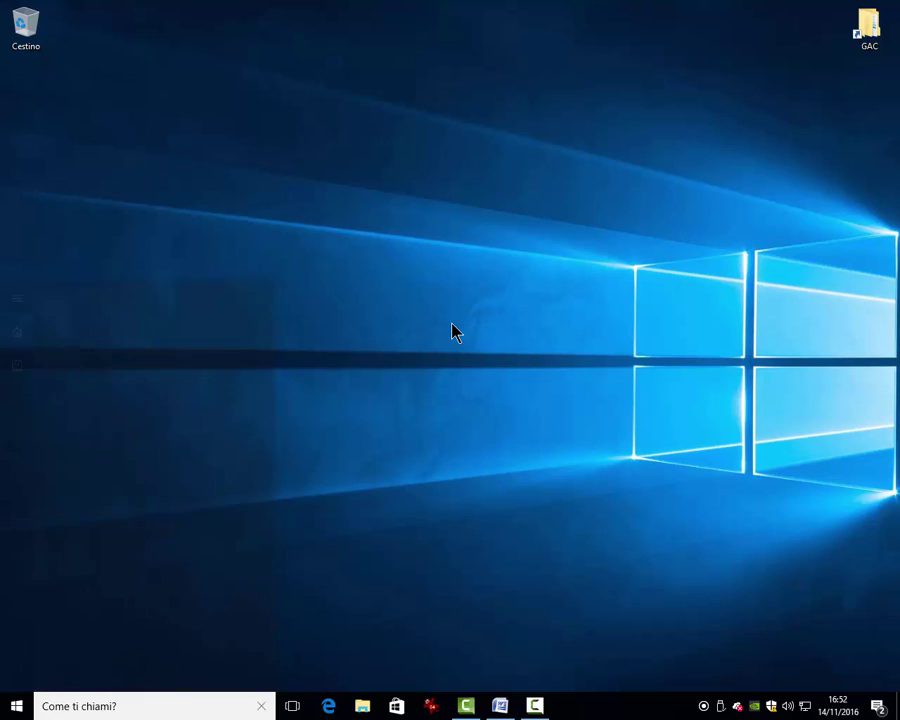
left_click(458, 373)
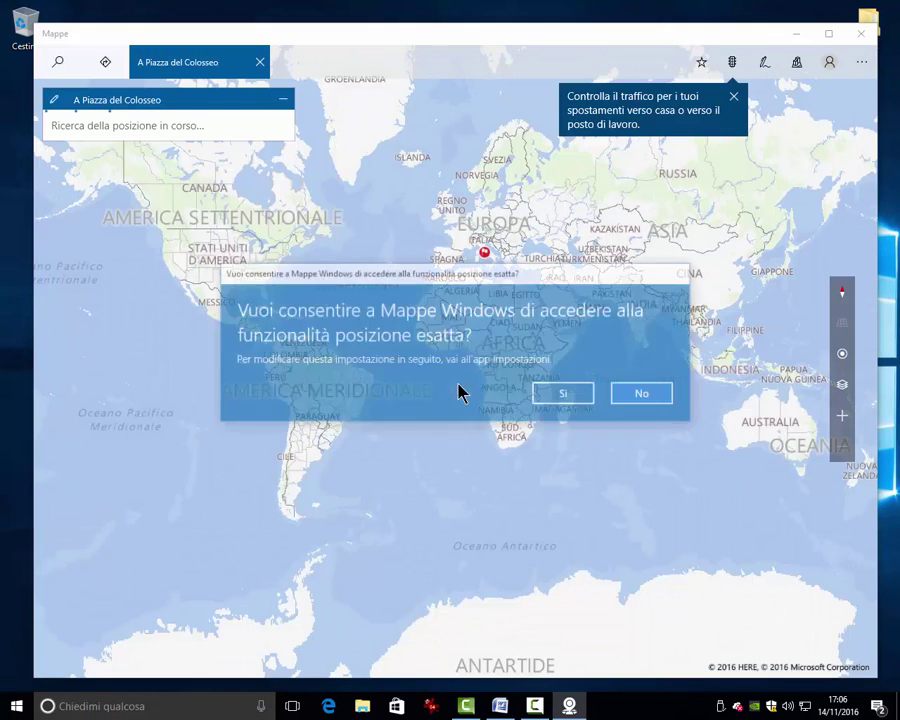
left_click(563, 398)
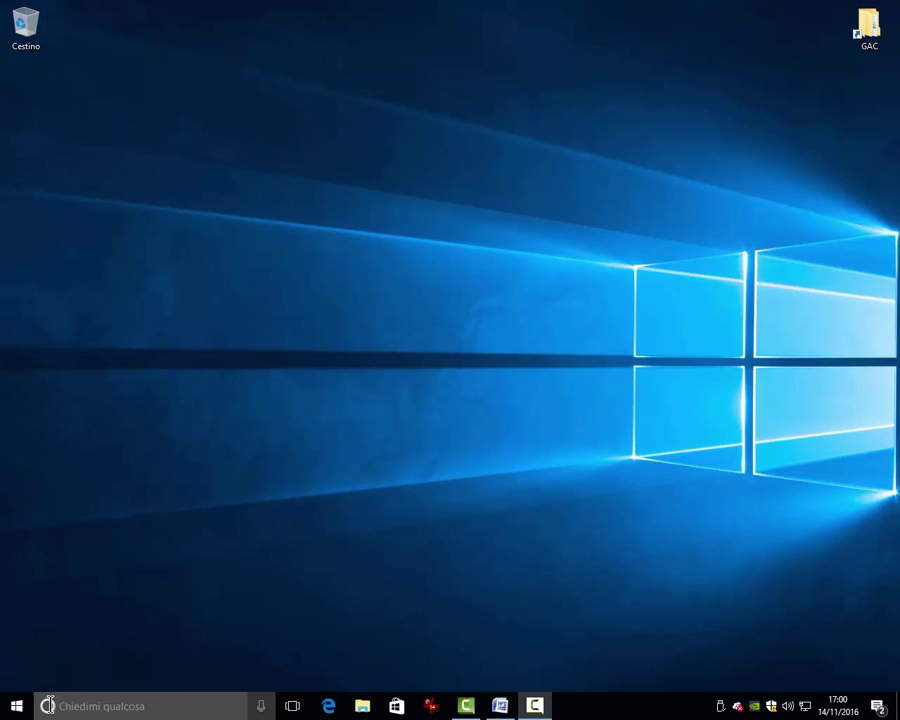
Open Promemoria in Cortana's Appunti and bring up the form for a new reminder.
left_click(100, 706)
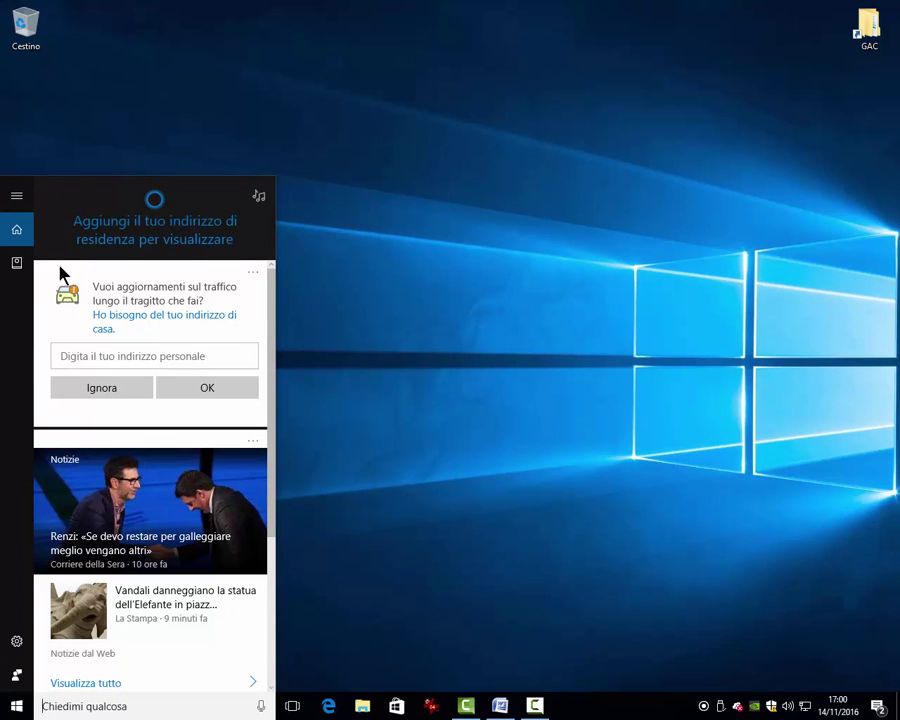
left_click(16, 264)
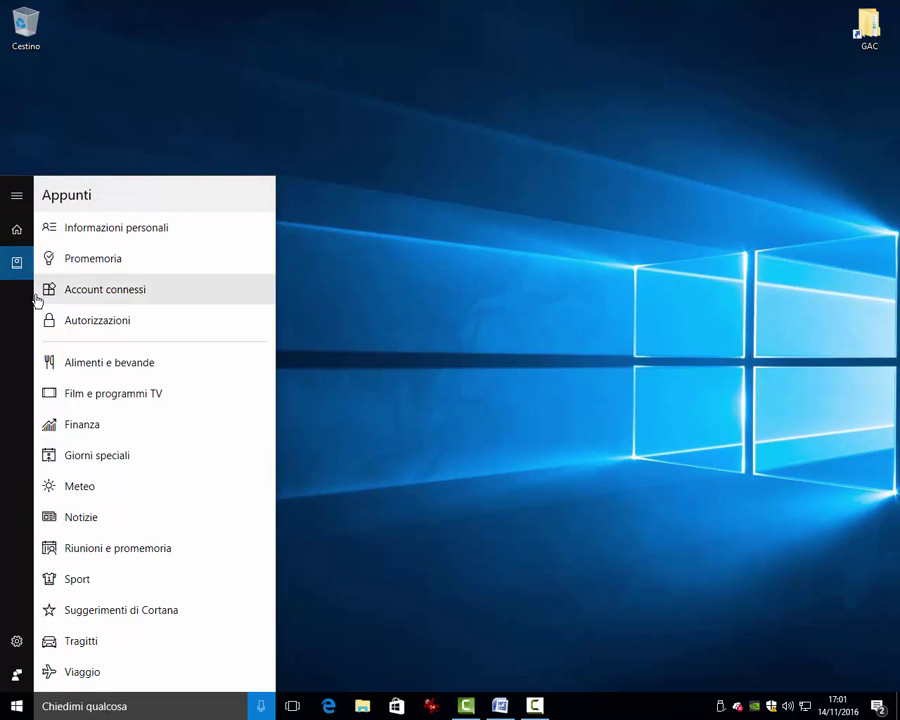
left_click(82, 259)
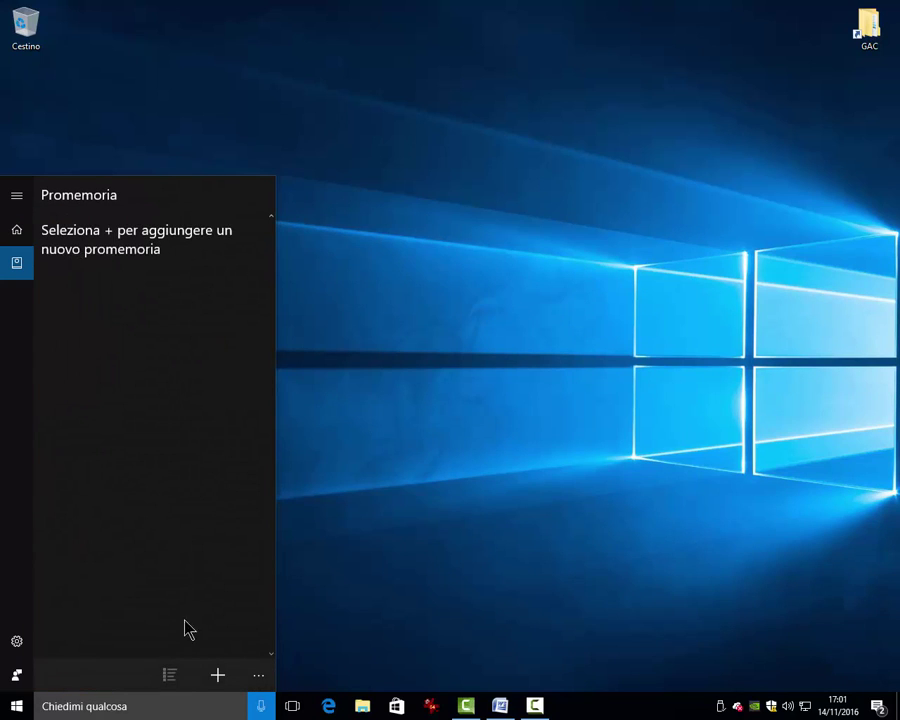
left_click(219, 679)
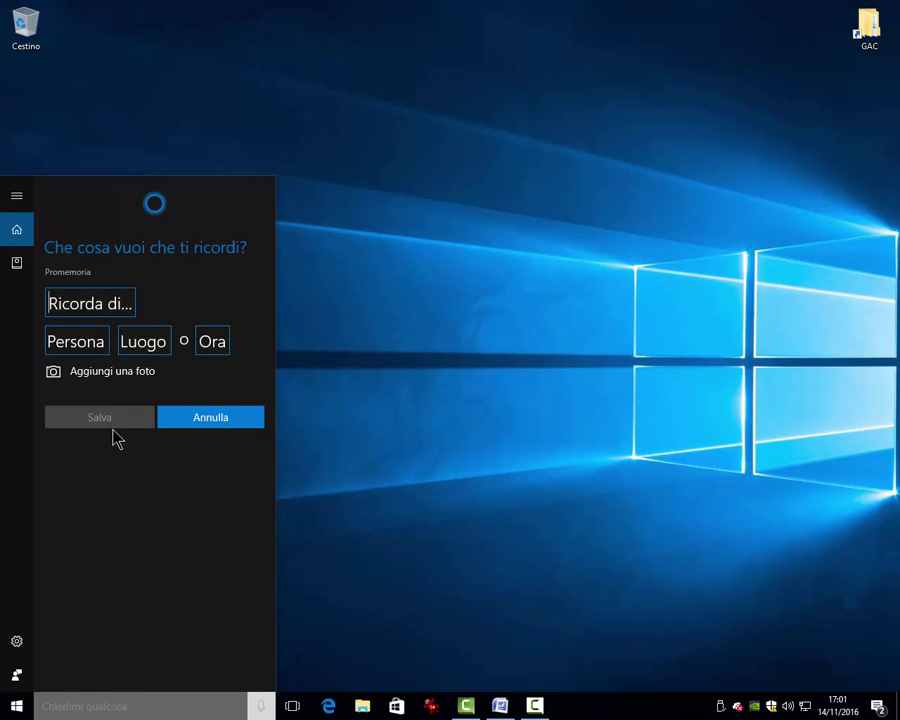
Return to Cortana's Appunti and look at the Notizie and Viaggio sections.
left_click(16, 263)
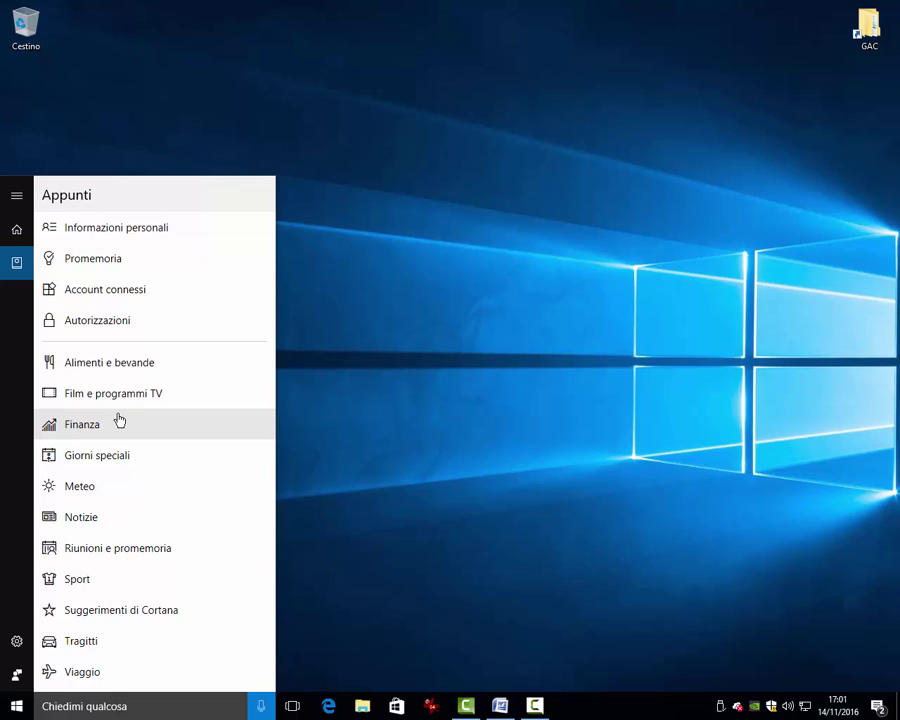
left_click(84, 518)
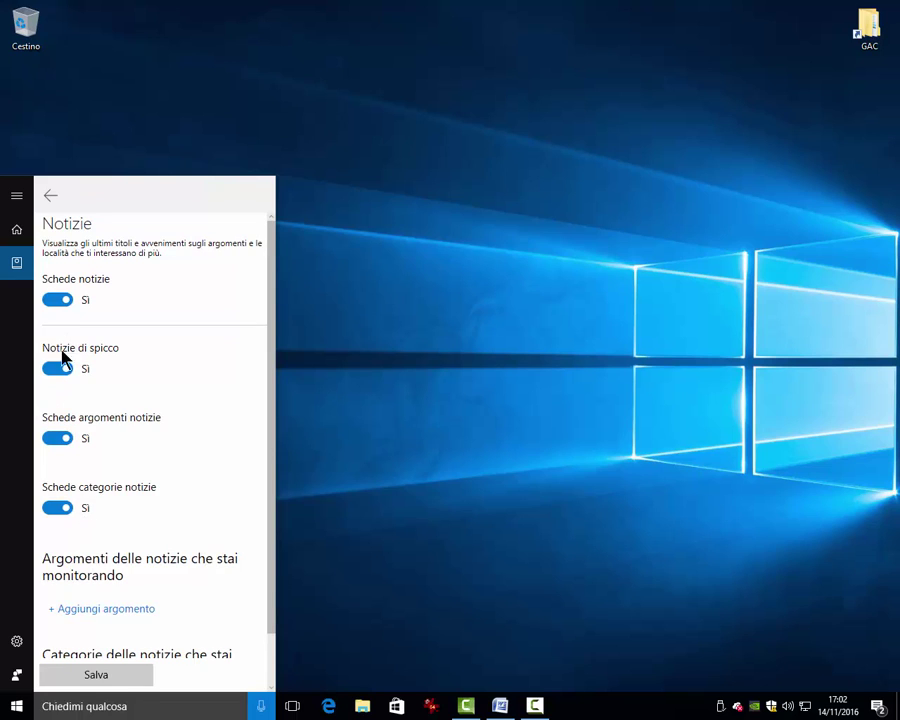
left_click(18, 270)
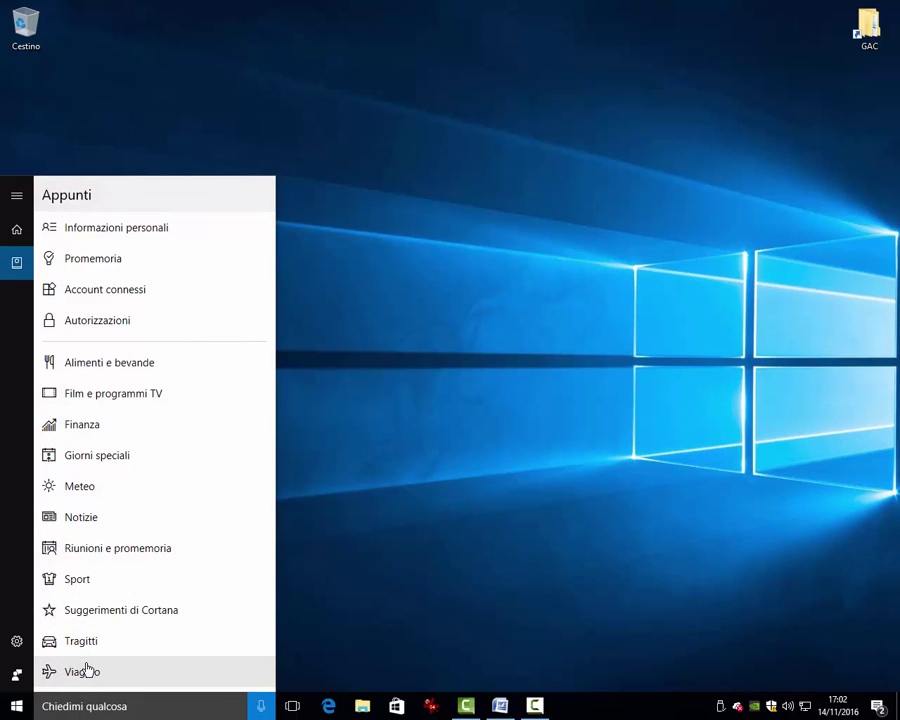
left_click(82, 673)
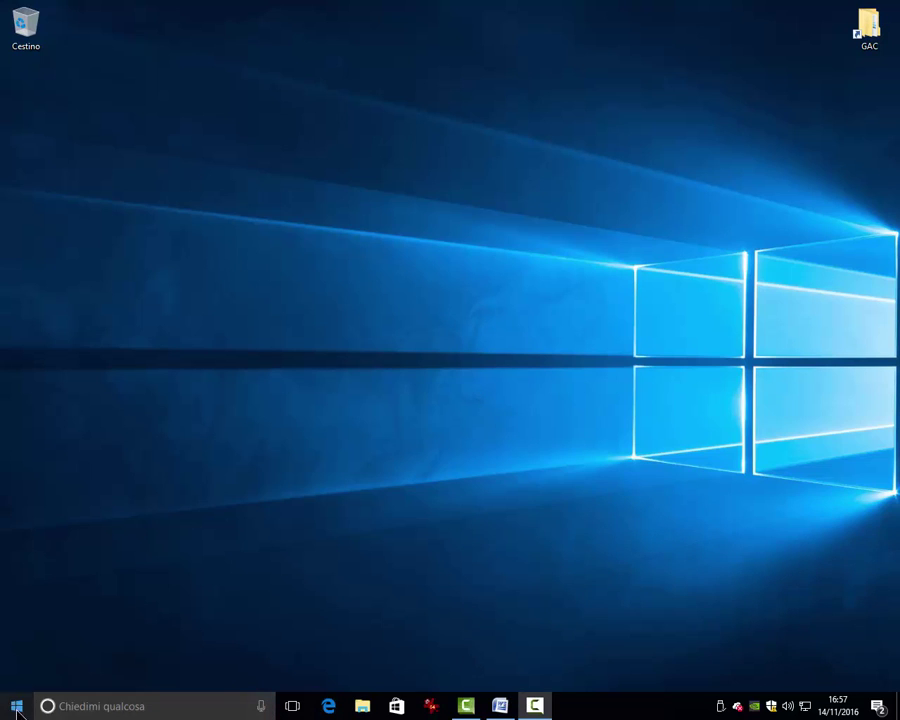
Hide Cortana from the taskbar with the Nascosta option.
right_click(614, 711)
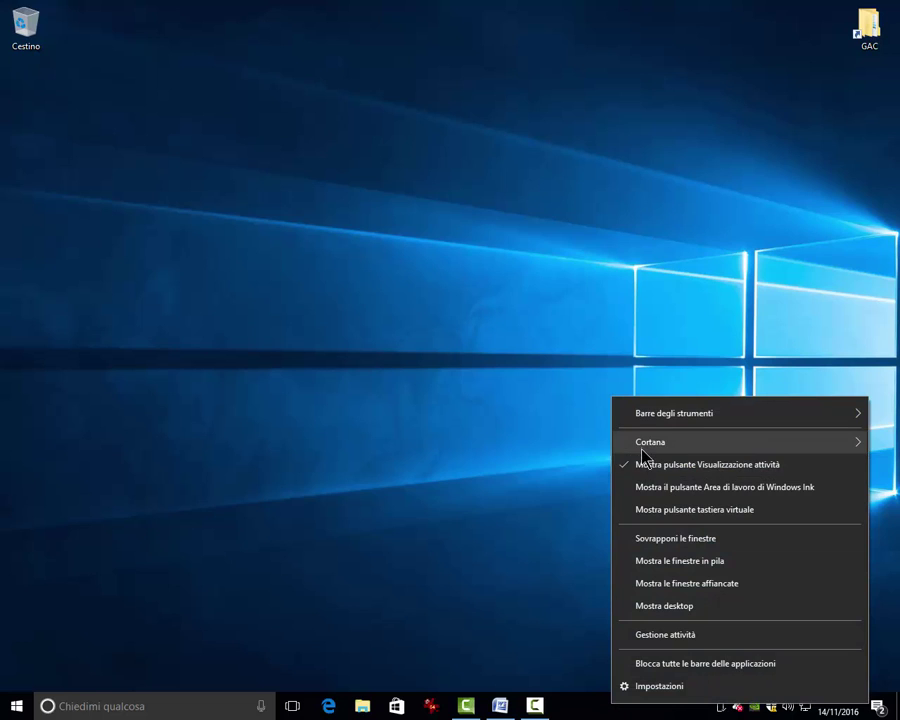
mouse_move(641, 447)
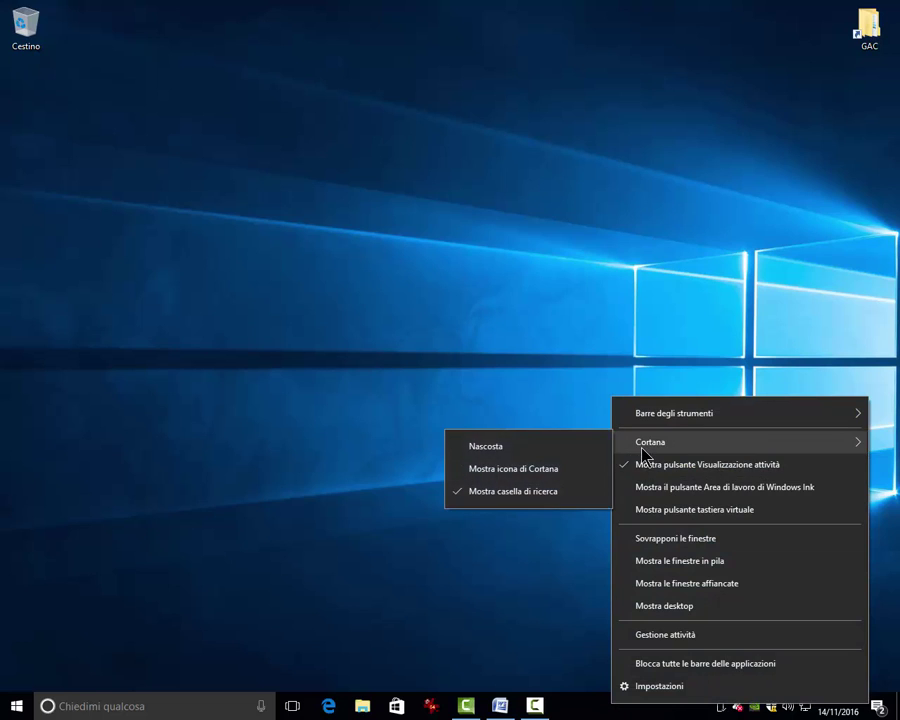
left_click(557, 450)
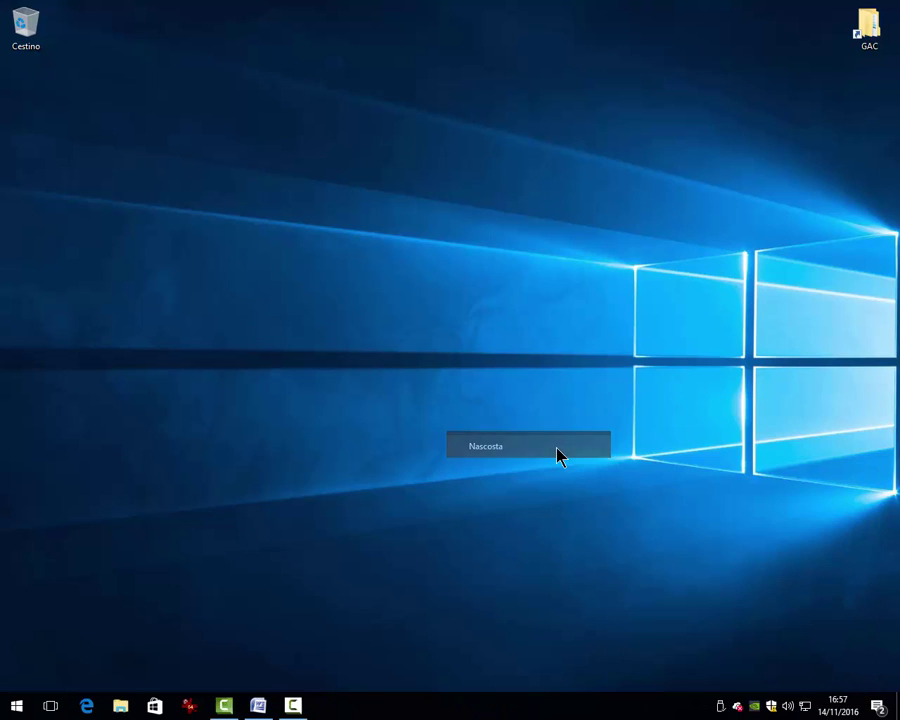
Show Cortana on the taskbar as an icon only, with Mostra icona di Cortana.
right_click(454, 714)
mouse_move(483, 449)
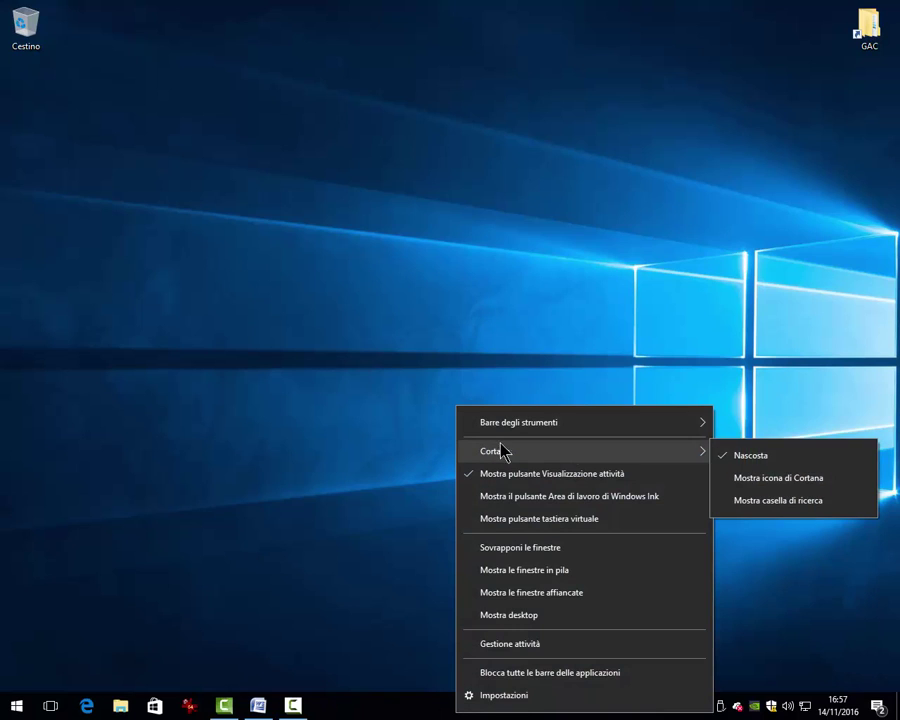
left_click(770, 480)
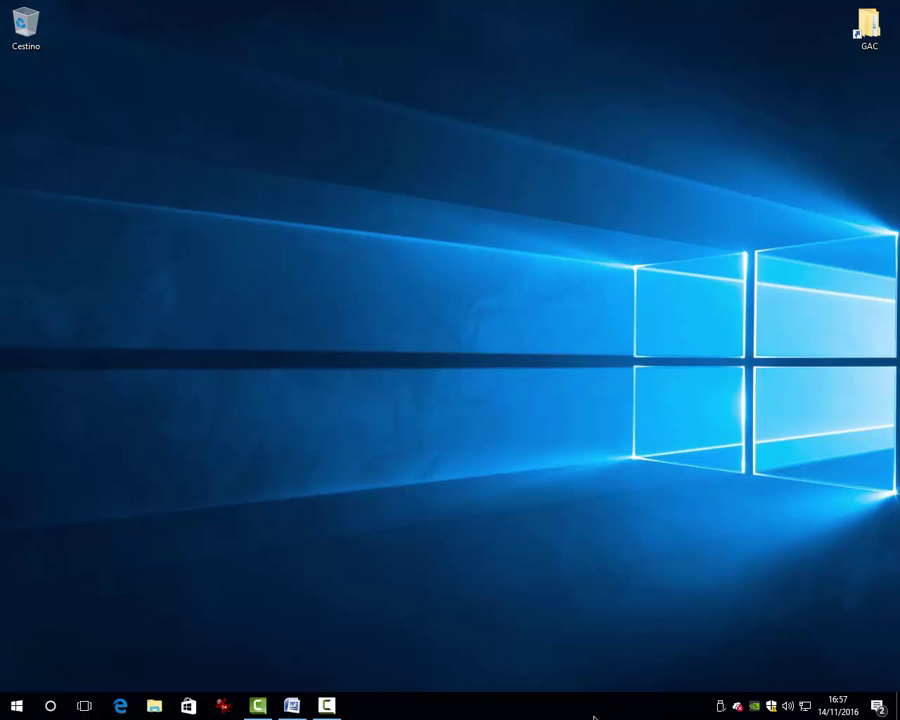
Display Cortana's full search box on the taskbar with Mostra casella di ricerca.
right_click(424, 714)
mouse_move(580, 457)
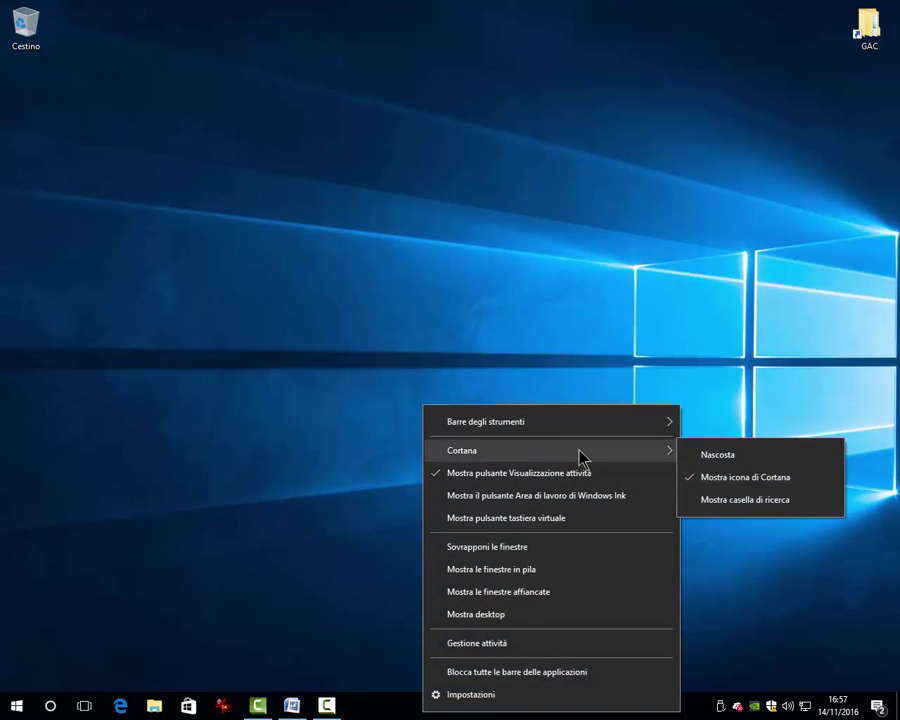
left_click(718, 500)
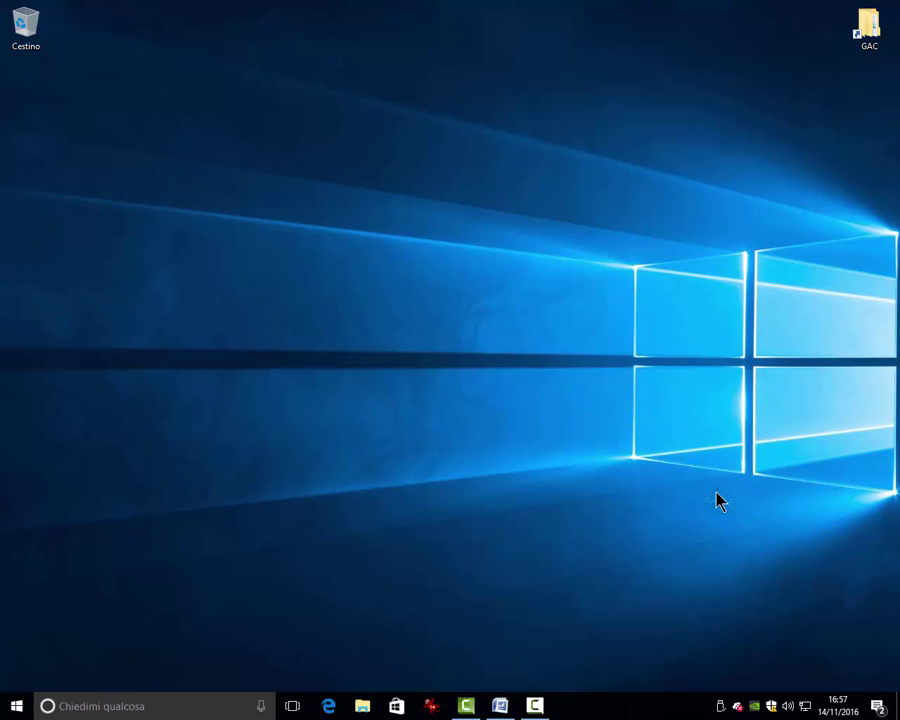